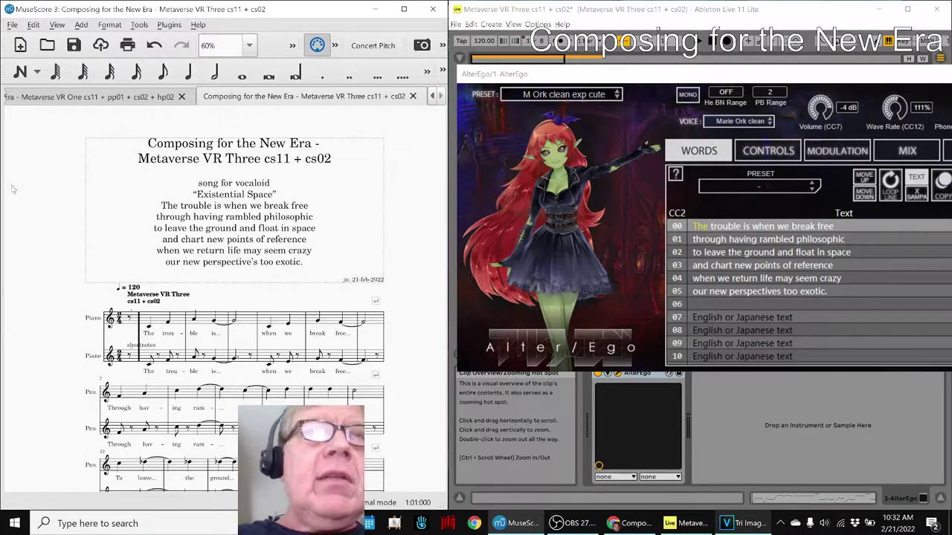
Step: Play and stop the opening measures of Metaverse VR Three, then bring OBS forward
key(space)
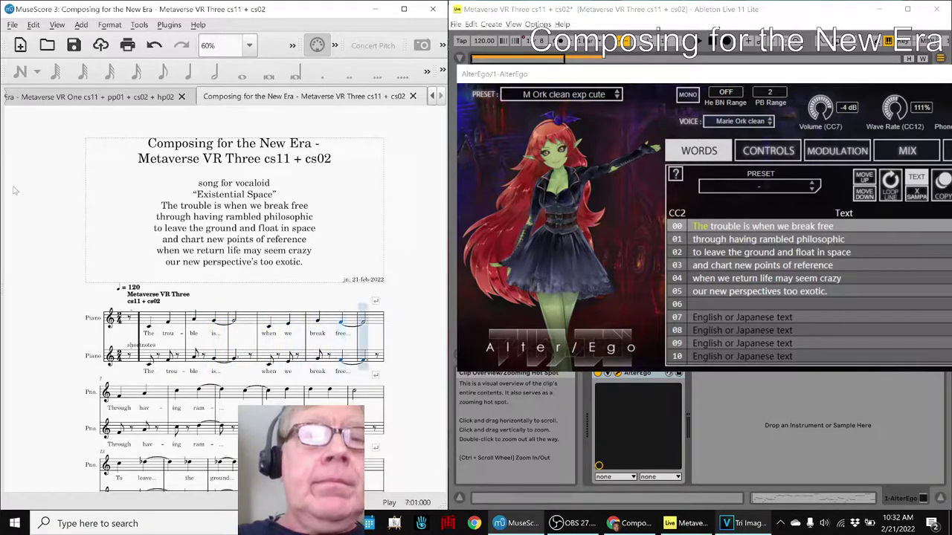
key(space)
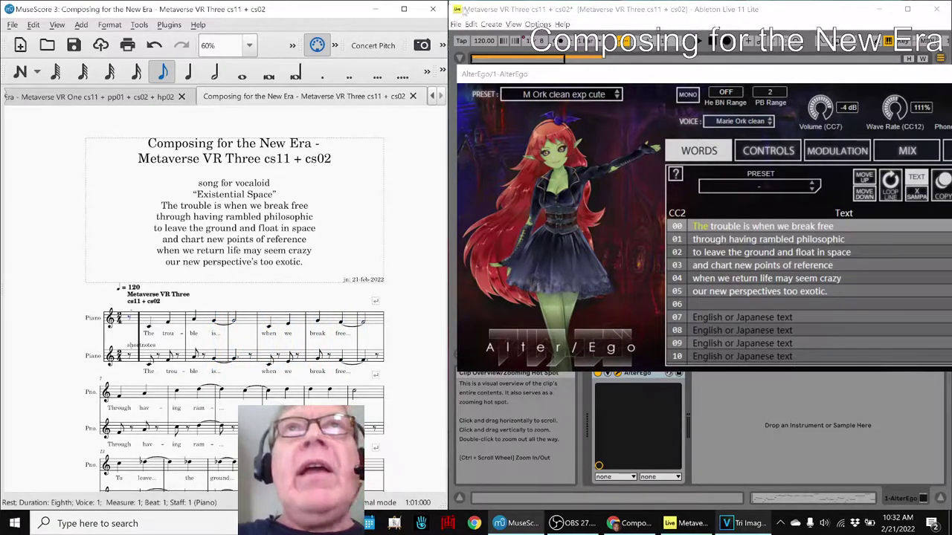
click(473, 12)
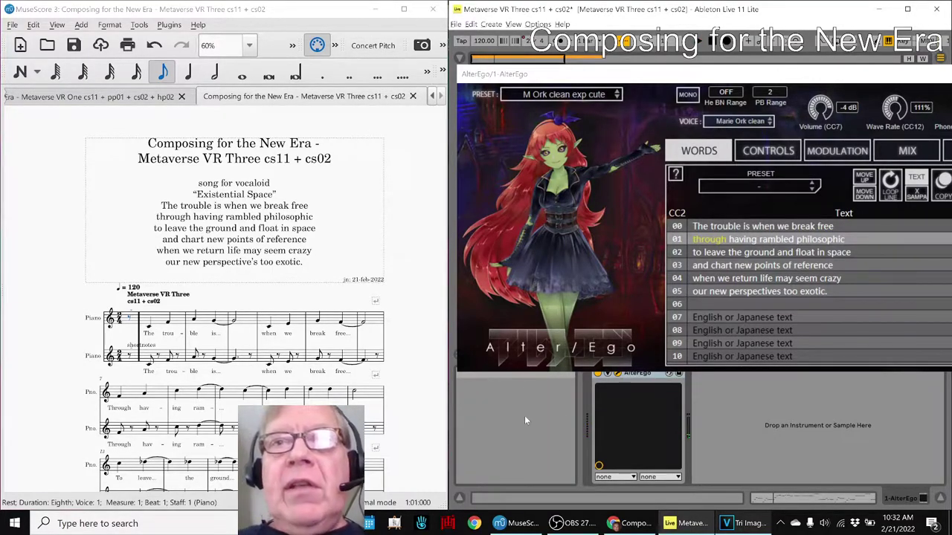
click(557, 524)
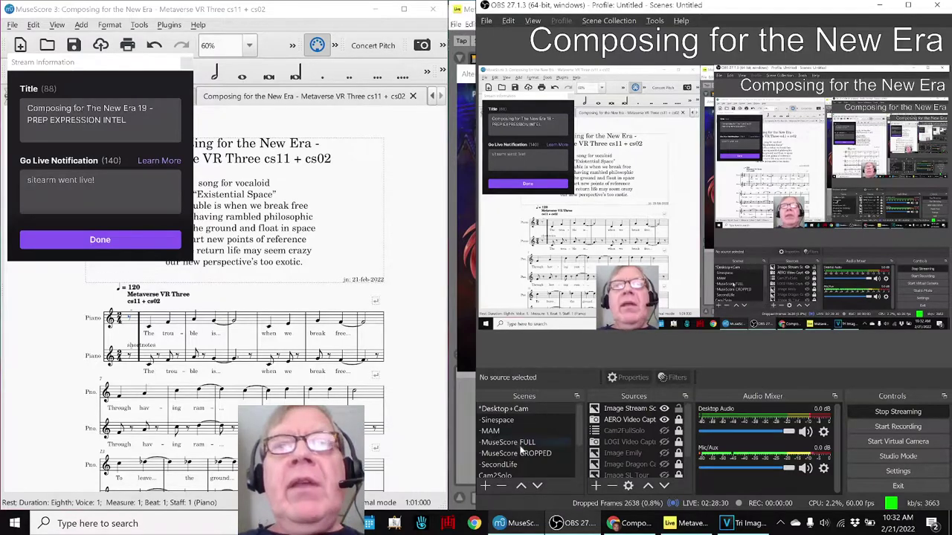
Step: Minimize OBS Studio and bring the Napkin Diagram session notes spreadsheet forward
click(569, 525)
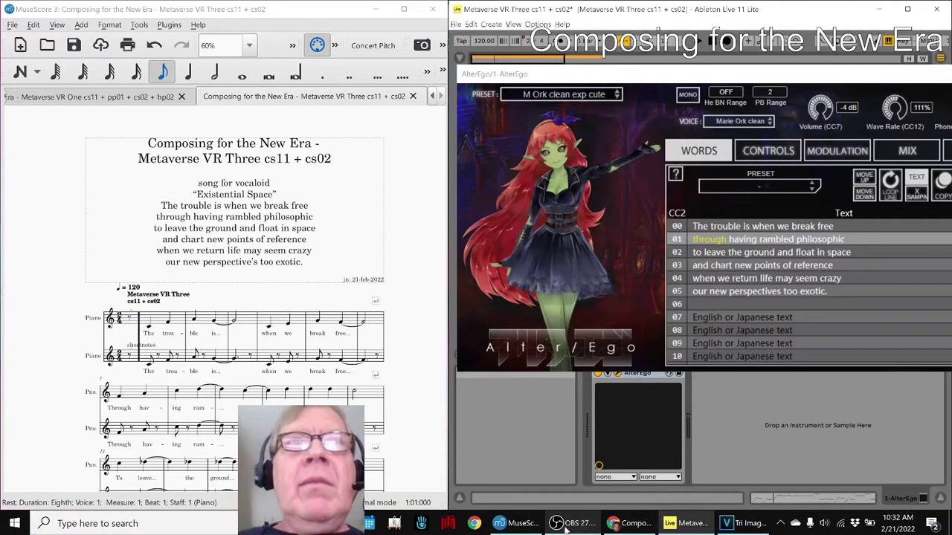
click(619, 526)
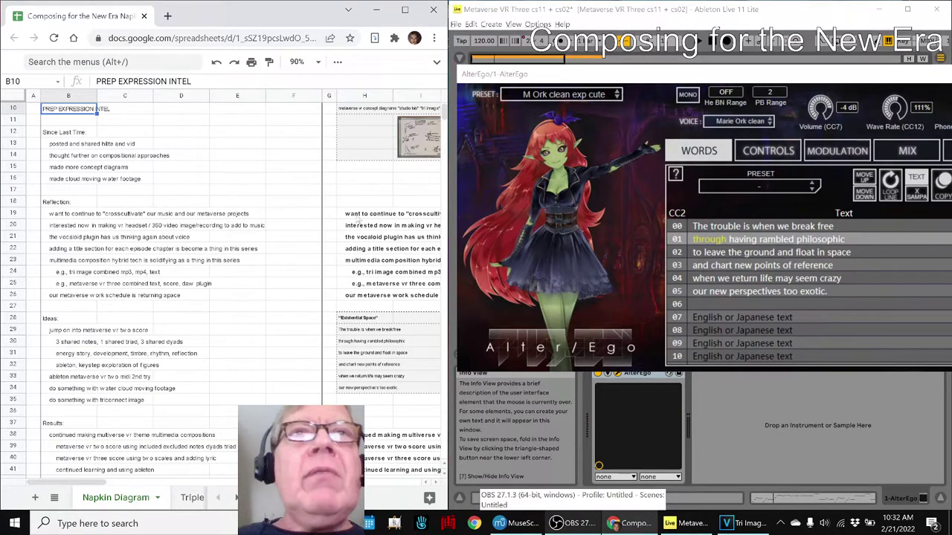
Step: Read the Reflection notes along row 19 from H19, then the work-schedule note in H26
click(351, 214)
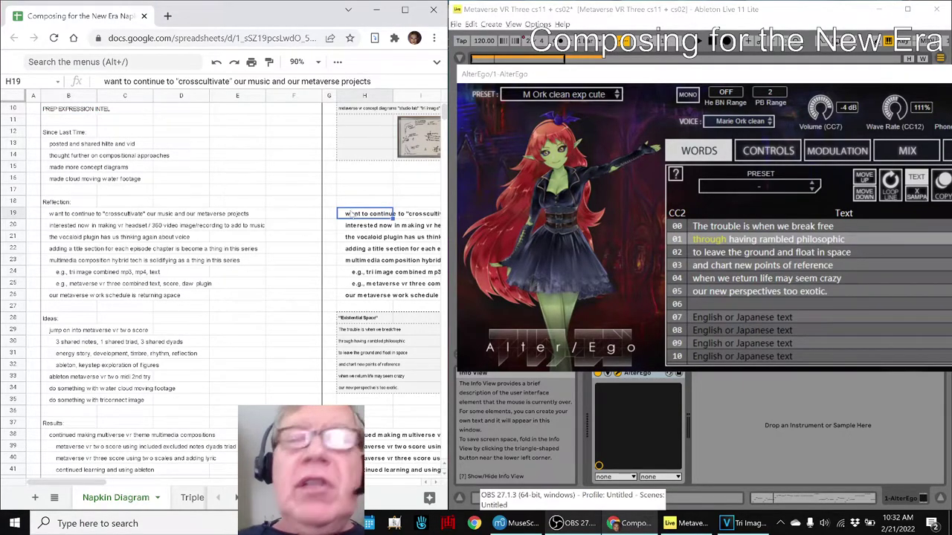
key(Right)
key(Right)
key(Right)
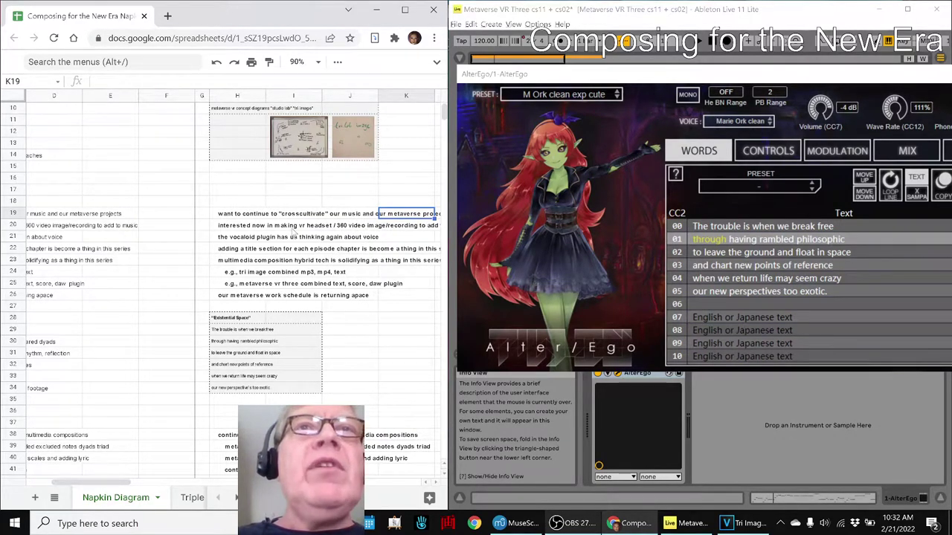
key(Right)
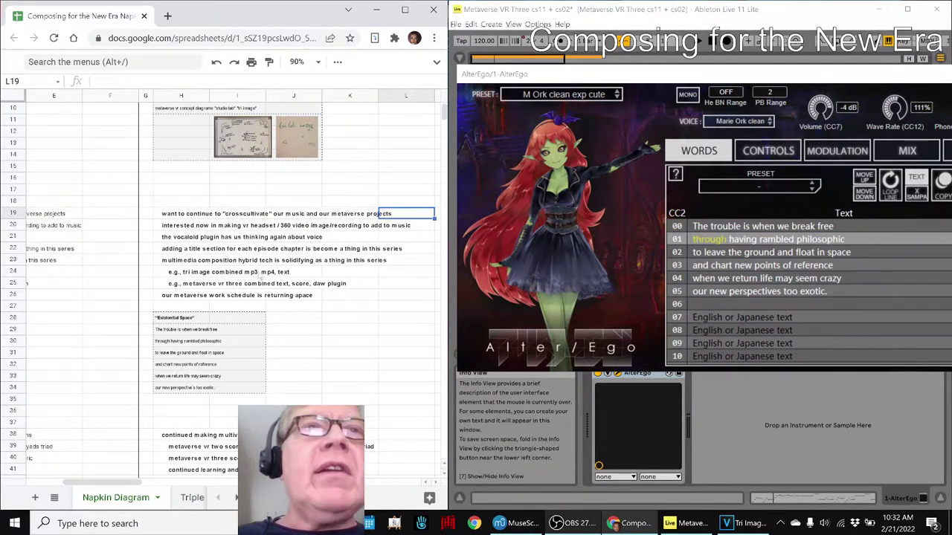
click(167, 299)
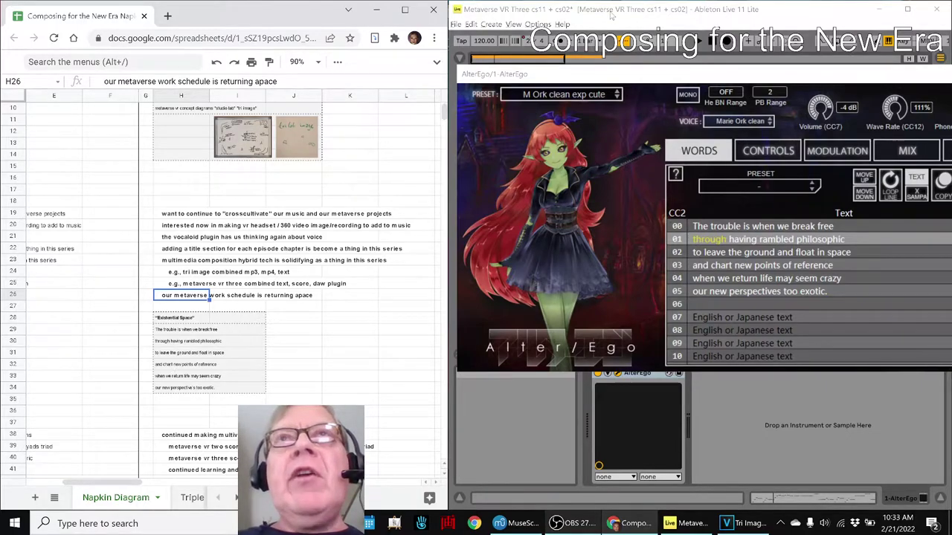
Step: Close Ableton's AlterEgo plugin window and read the Results notes in H38 and H39
click(803, 93)
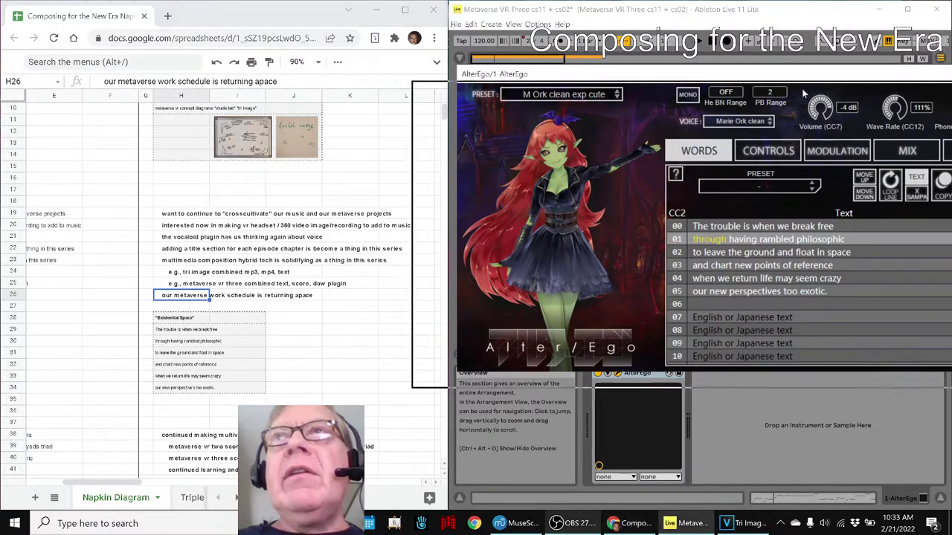
key(ctrl+alt+p)
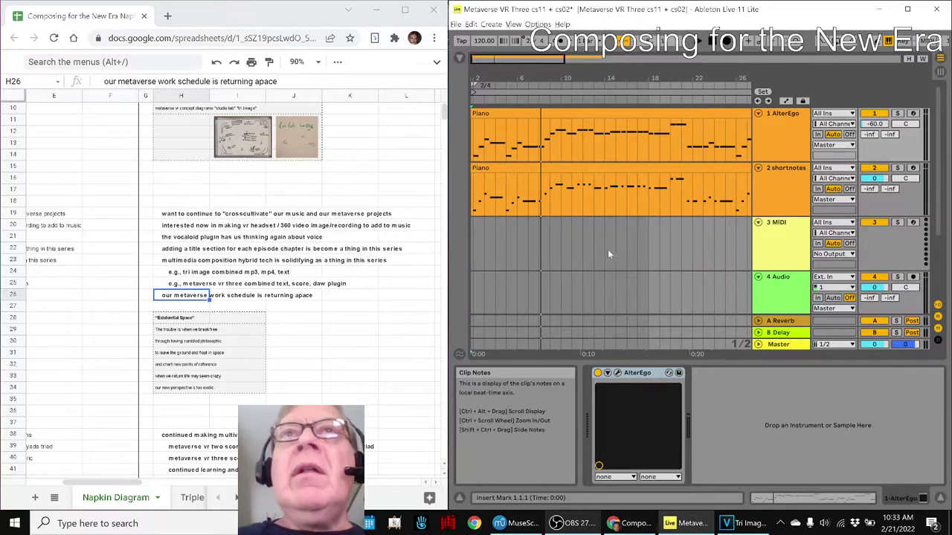
scroll(198, 416, down, 5)
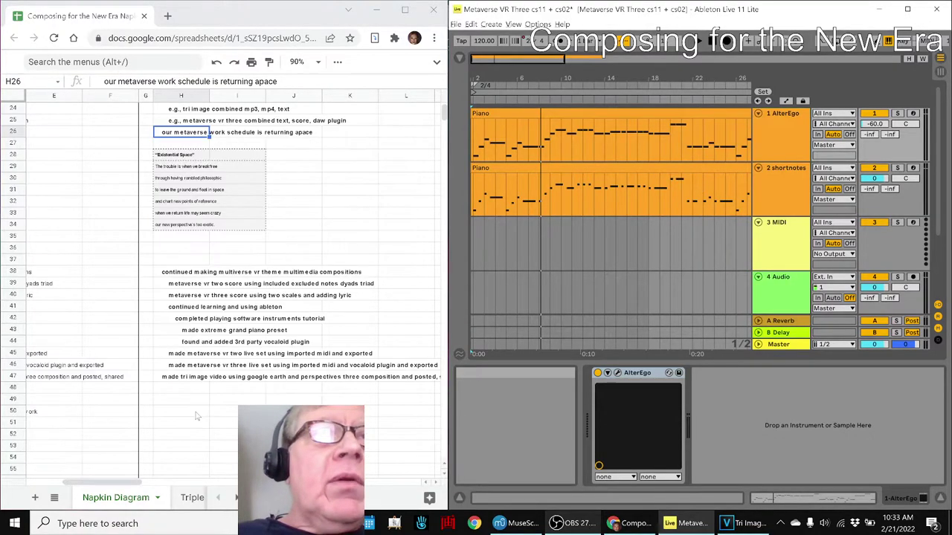
click(166, 275)
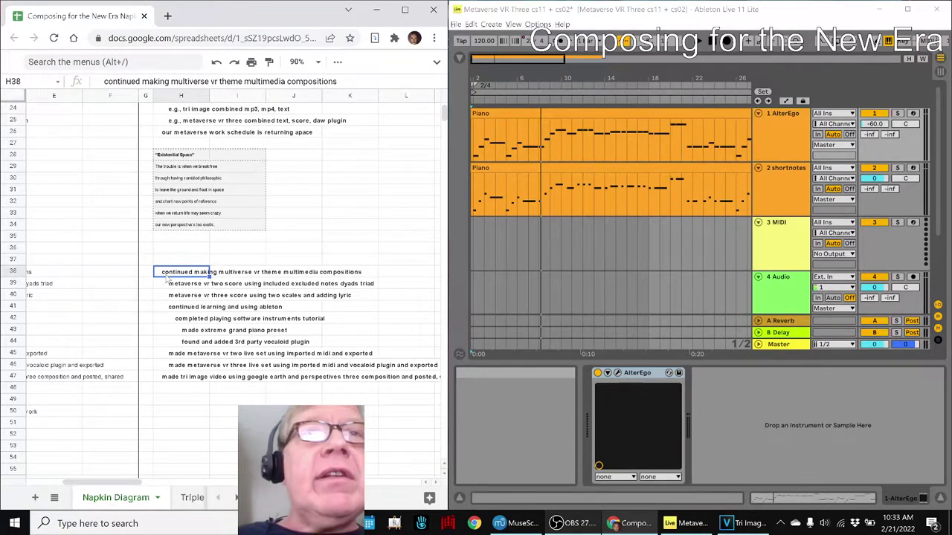
key(Down)
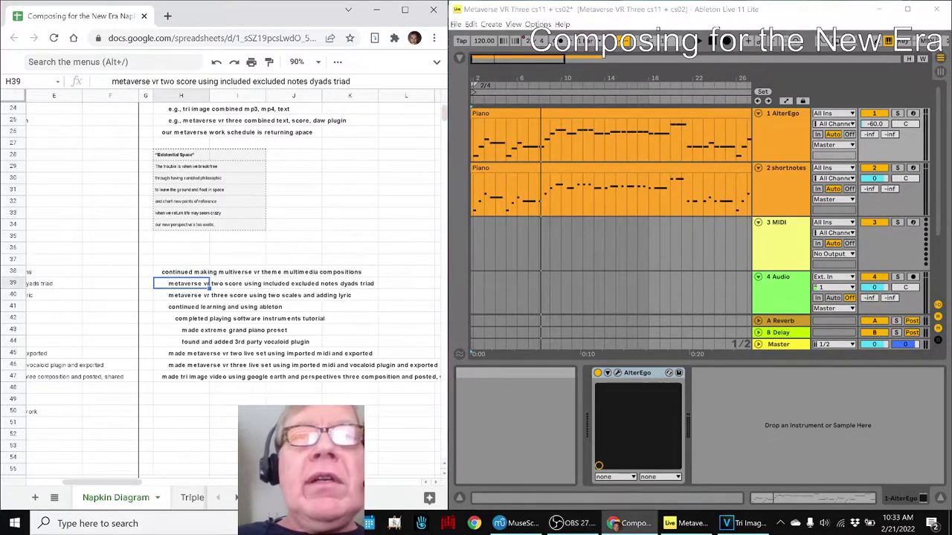
Step: Open the Metaverse VR Two score in MuseScore, play it, then return to the Metaverse VR Three tab
click(519, 523)
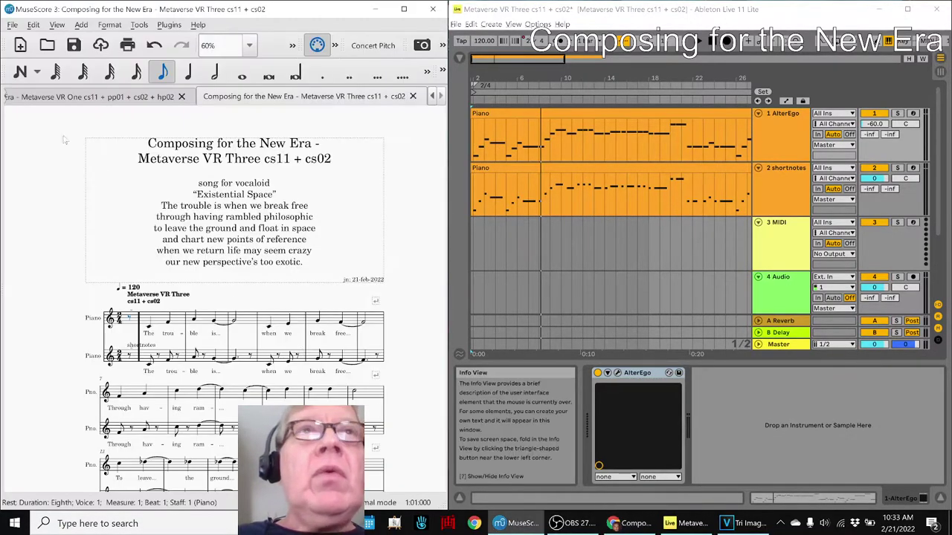
click(47, 45)
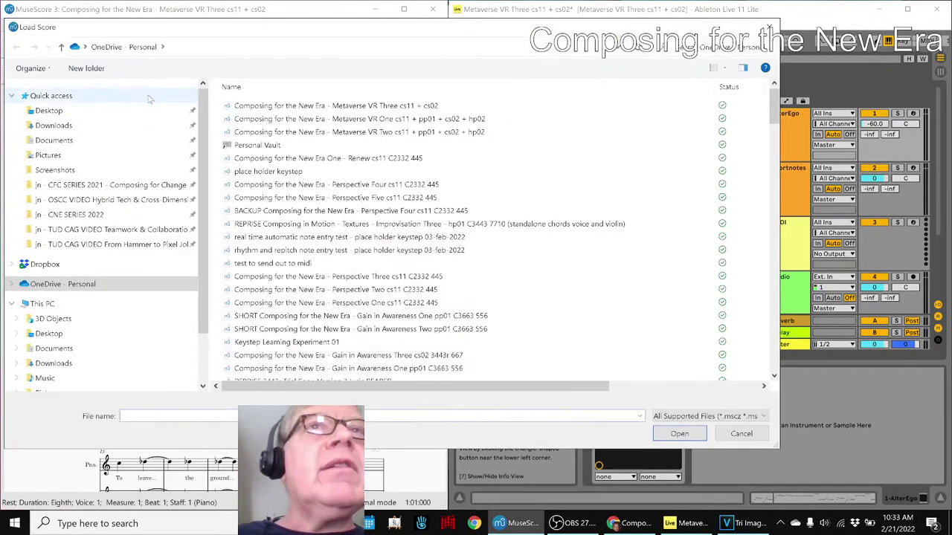
double_click(258, 133)
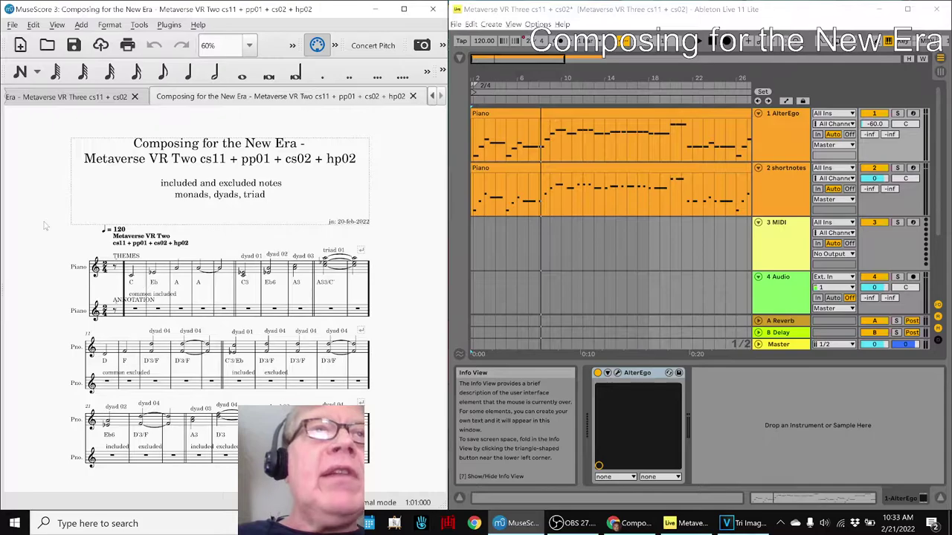
key(space)
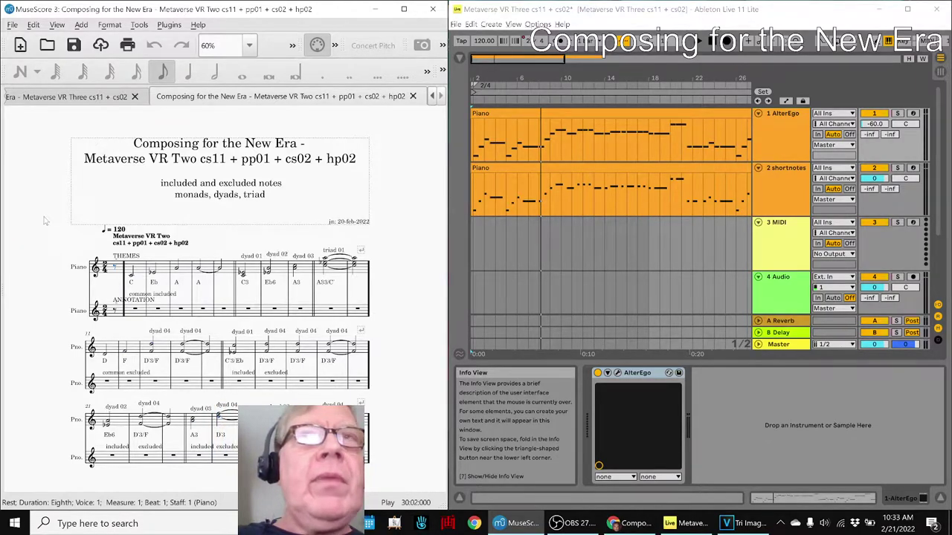
click(46, 100)
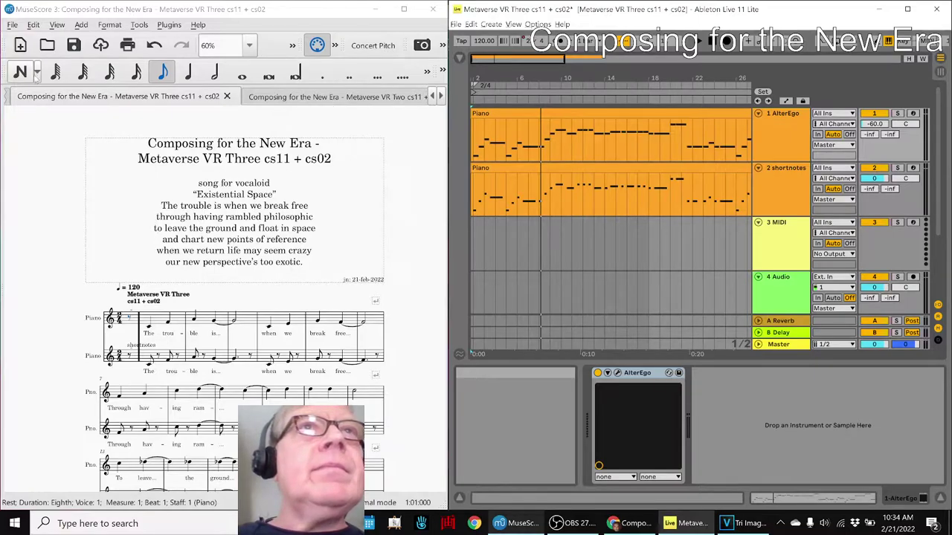
click(62, 102)
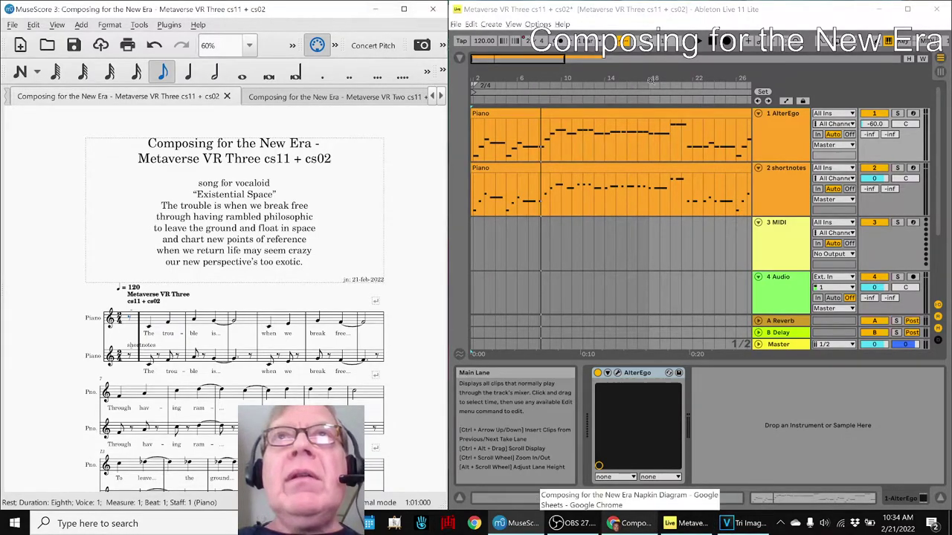
click(563, 24)
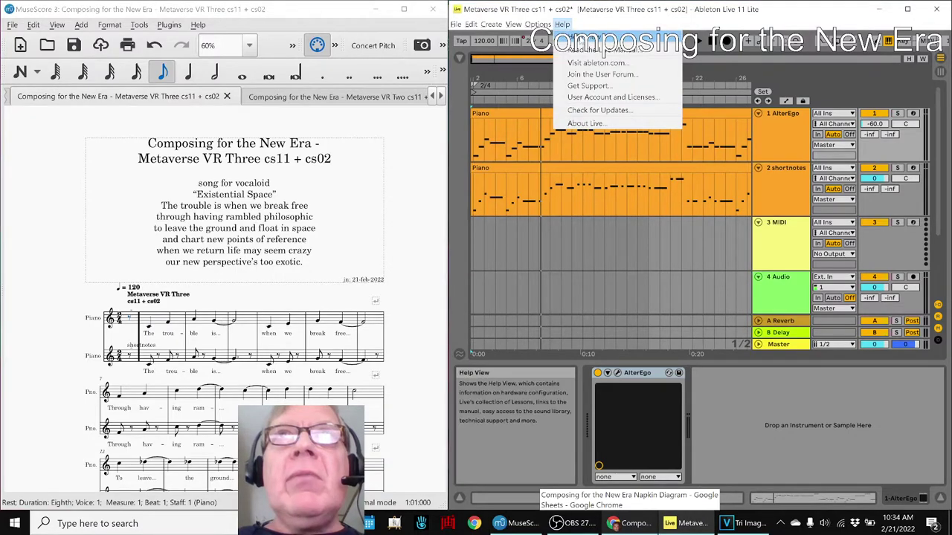
click(632, 62)
click(845, 271)
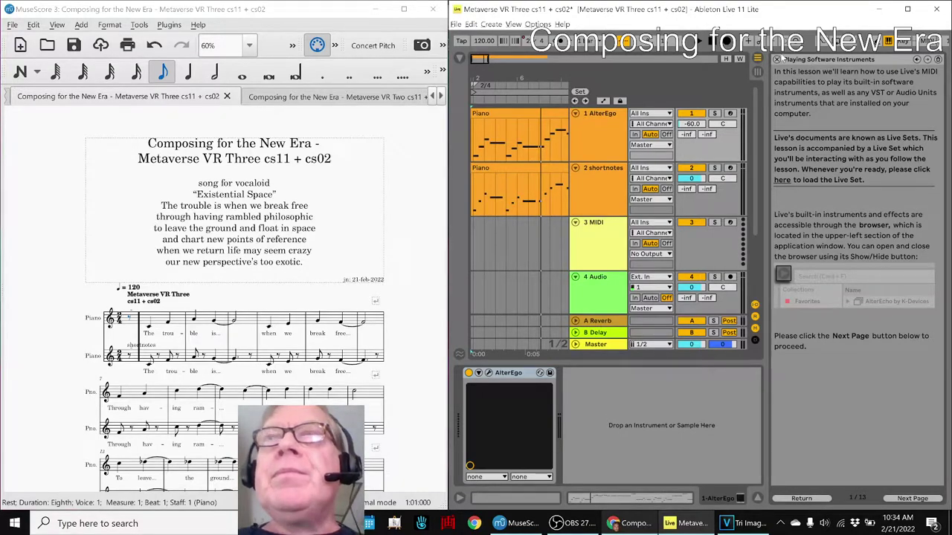
click(776, 60)
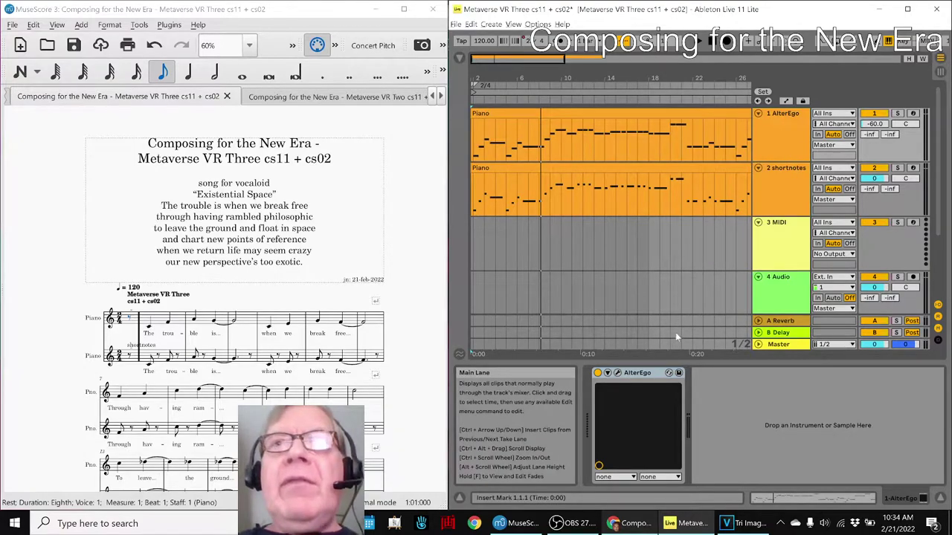
click(618, 373)
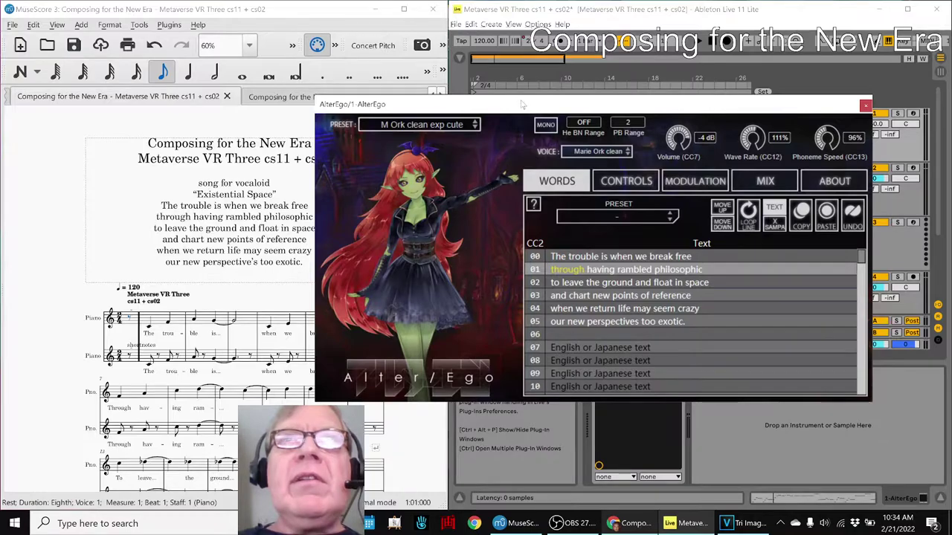
Step: Move the AlterEgo window over the arrangement, play the song, then open MuseScore's Mixer
drag(523, 105, 702, 142)
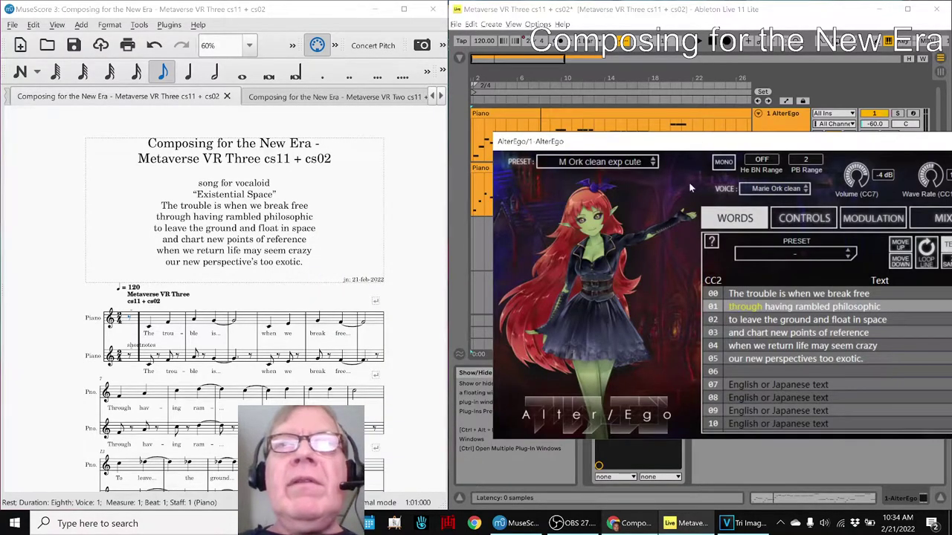
key(space)
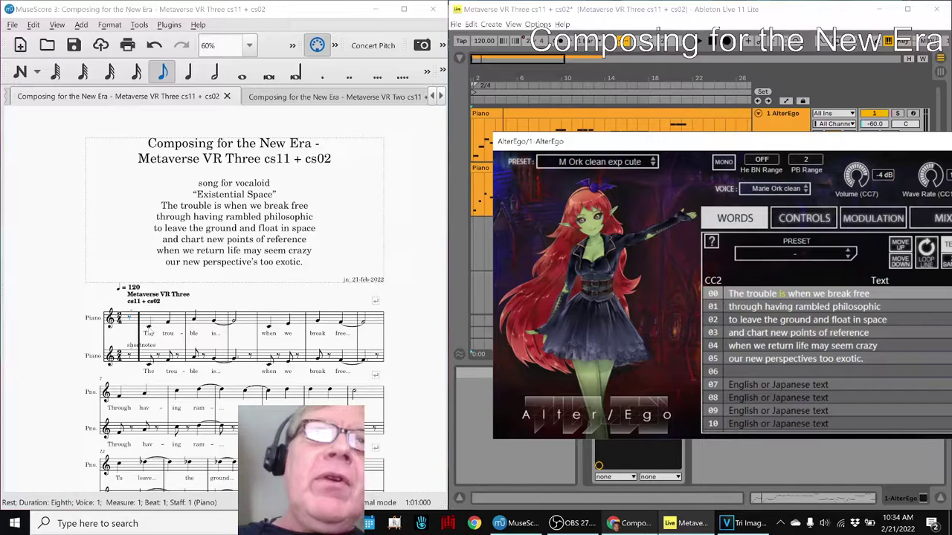
click(148, 326)
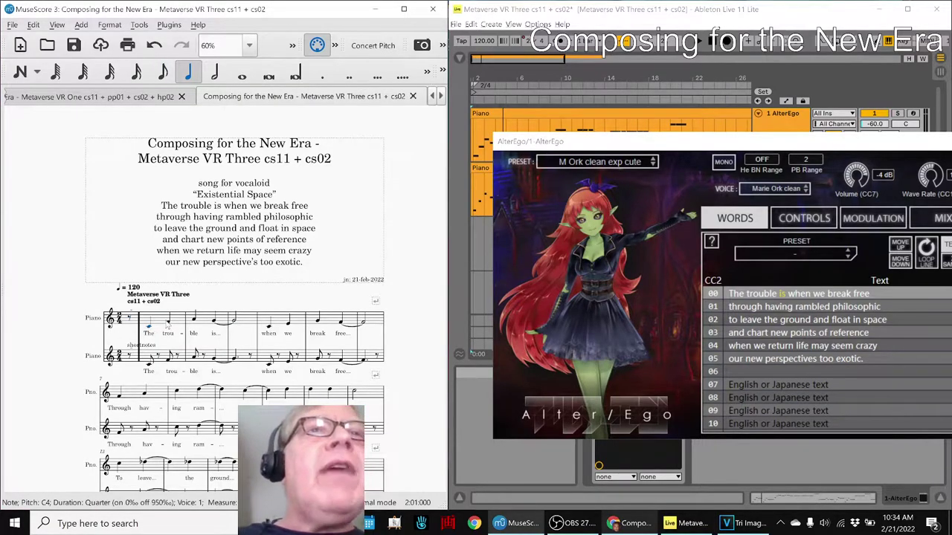
click(167, 322)
key(F10)
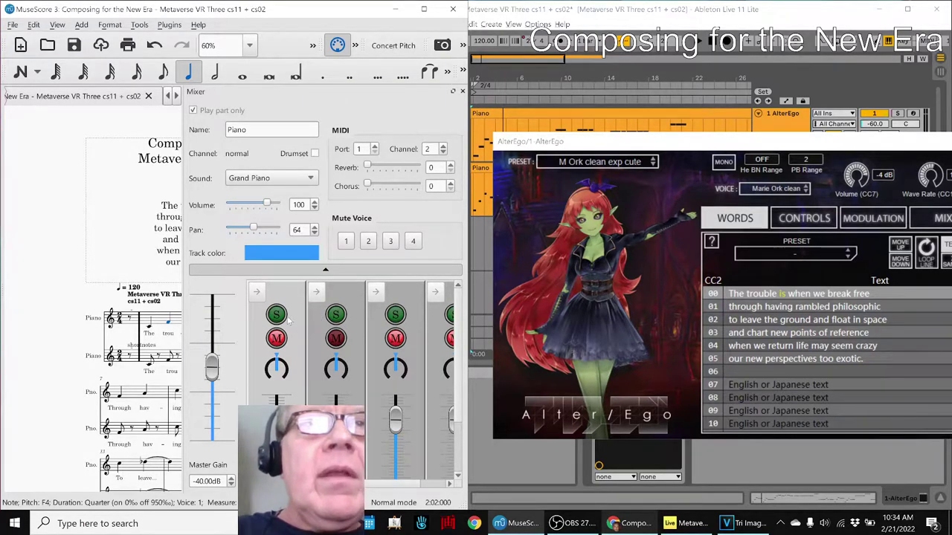
Step: Close the Mixer, play the score from its first note, then turn down Ableton track 2's volume
key(F10)
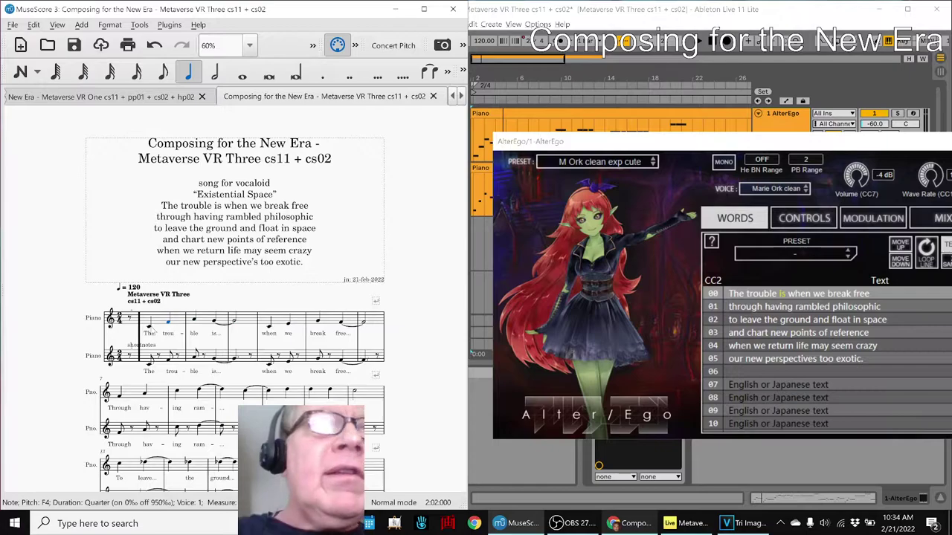
click(149, 326)
key(space)
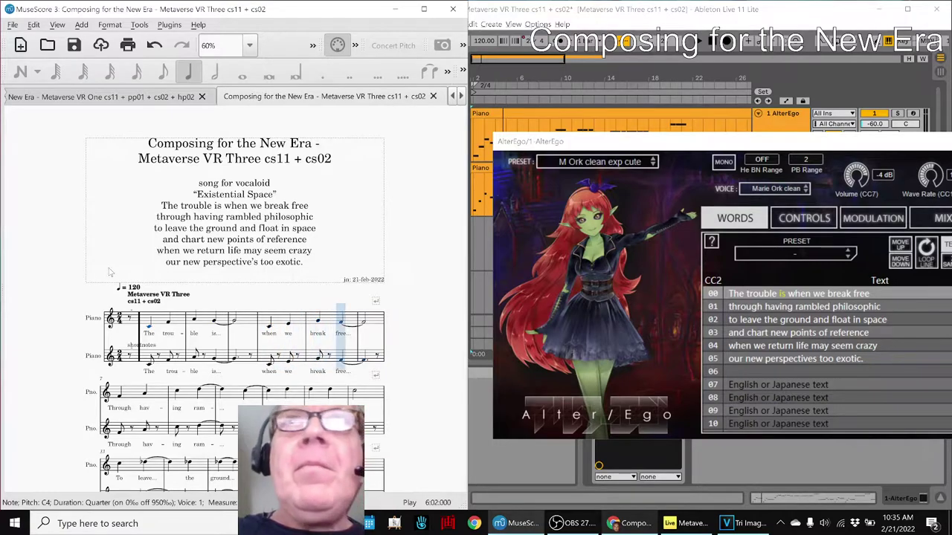
key(space)
click(567, 214)
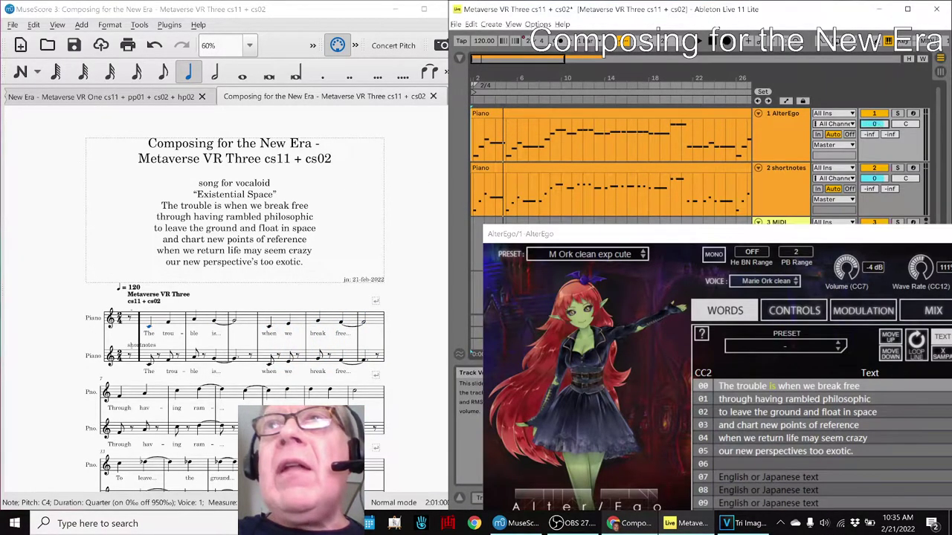
drag(874, 179, 874, 246)
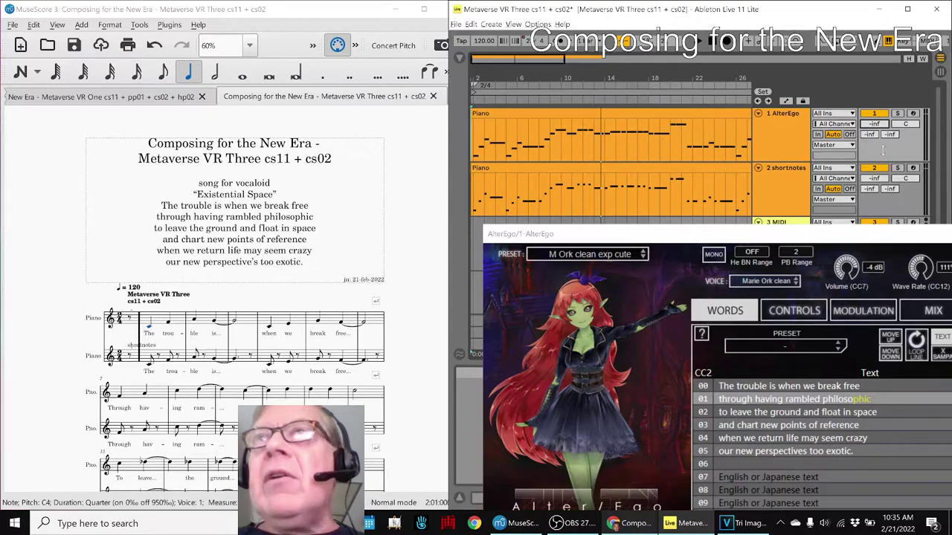
Step: Reset shortnotes volume to 0, show its Piano clip in the MIDI editor, and close AlterEgo
click(880, 179)
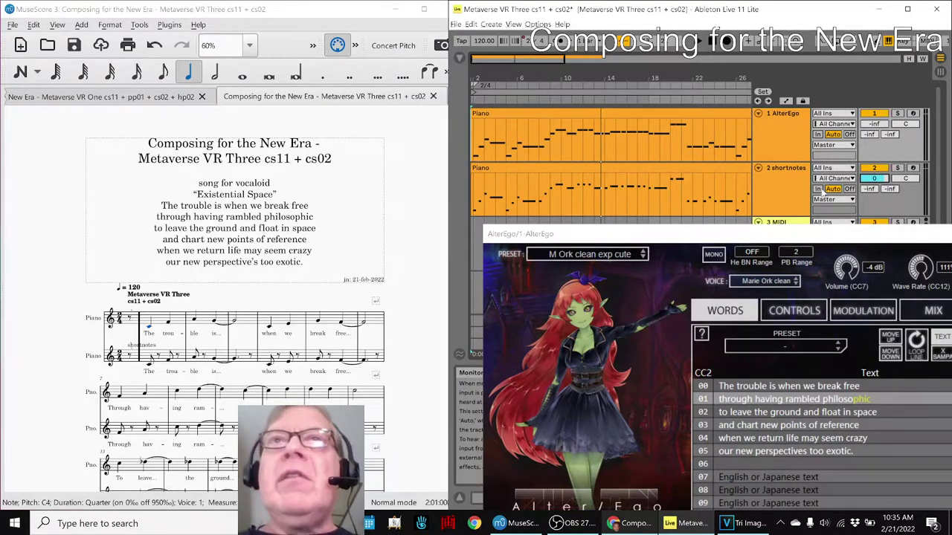
click(540, 168)
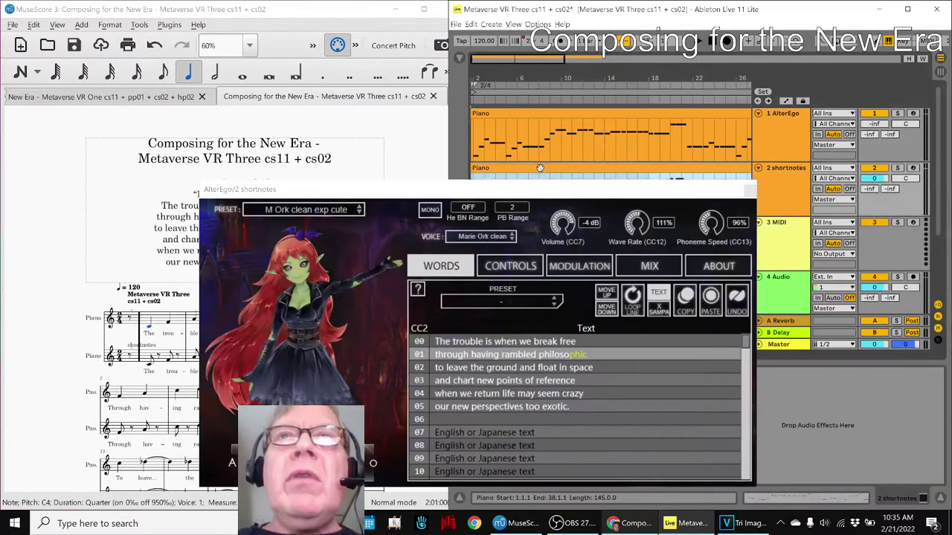
double_click(540, 169)
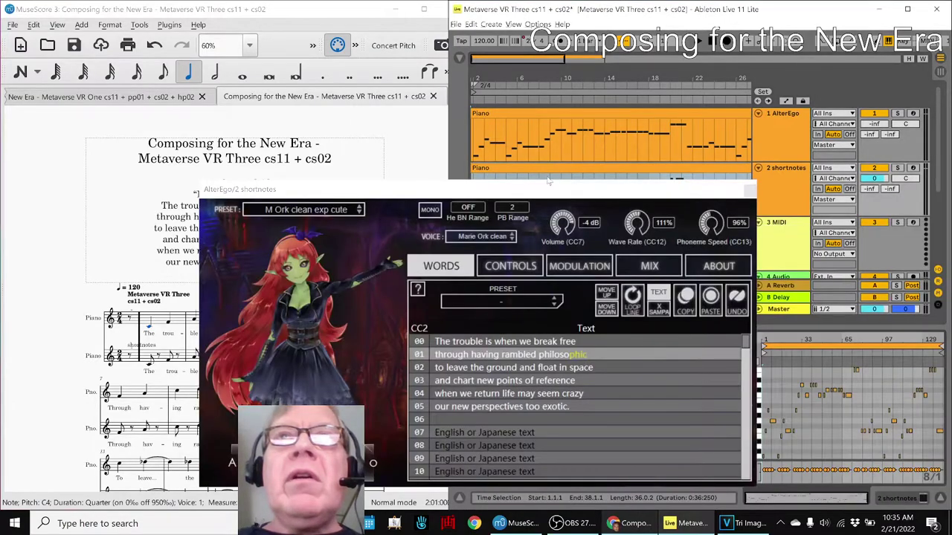
click(749, 191)
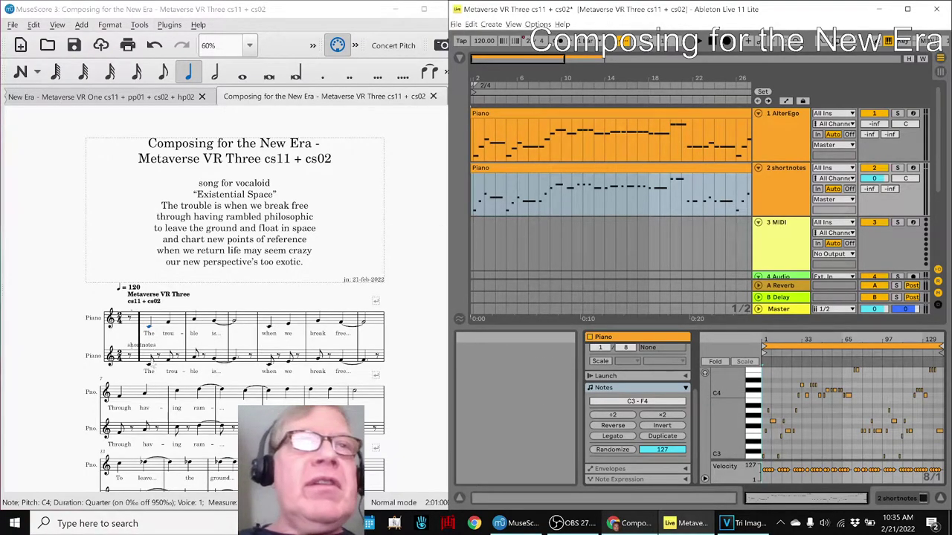
Step: Mute the first Piano channel in MuseScore's Mixer and play the score
click(149, 360)
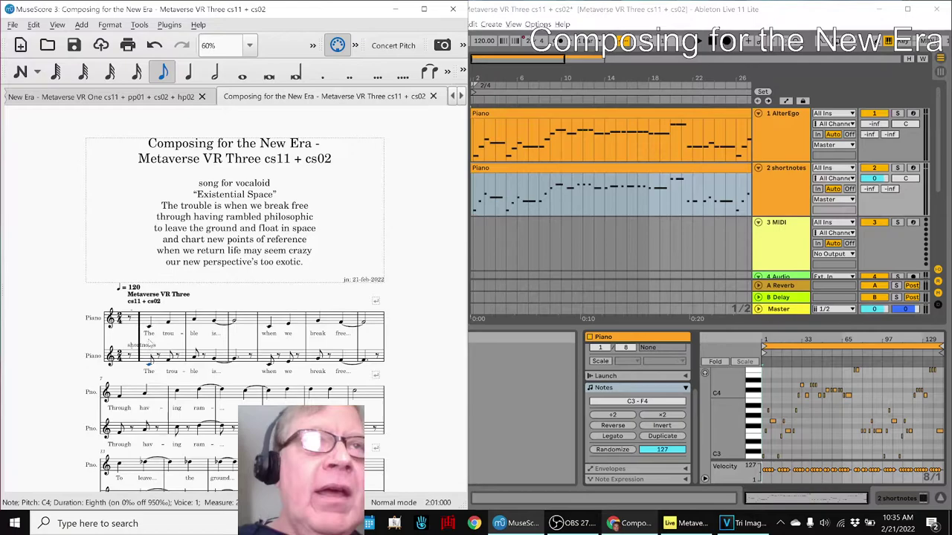
click(171, 360)
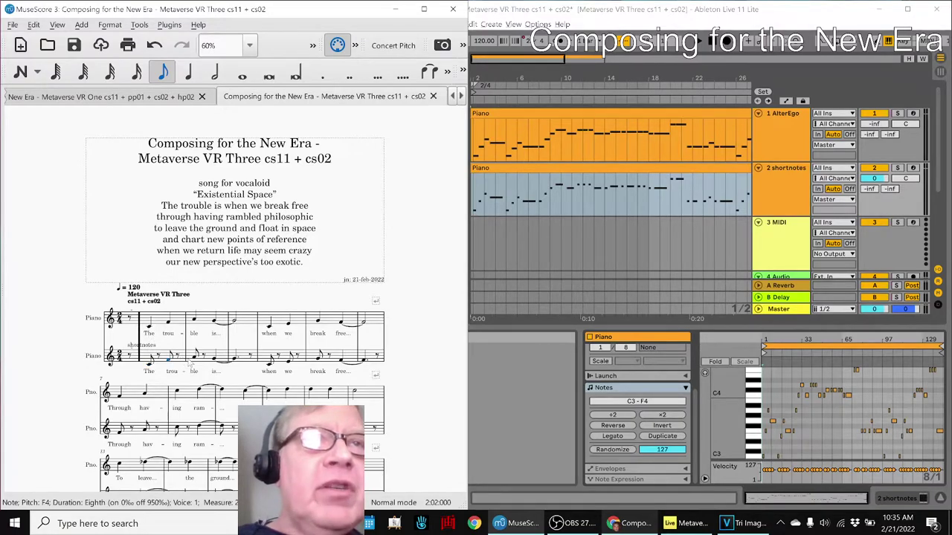
click(193, 362)
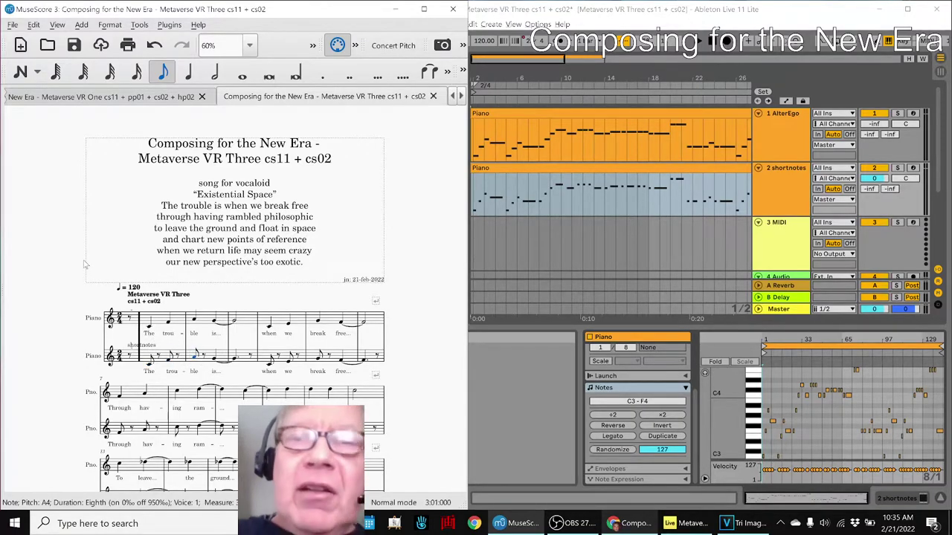
key(F11)
key(F11)
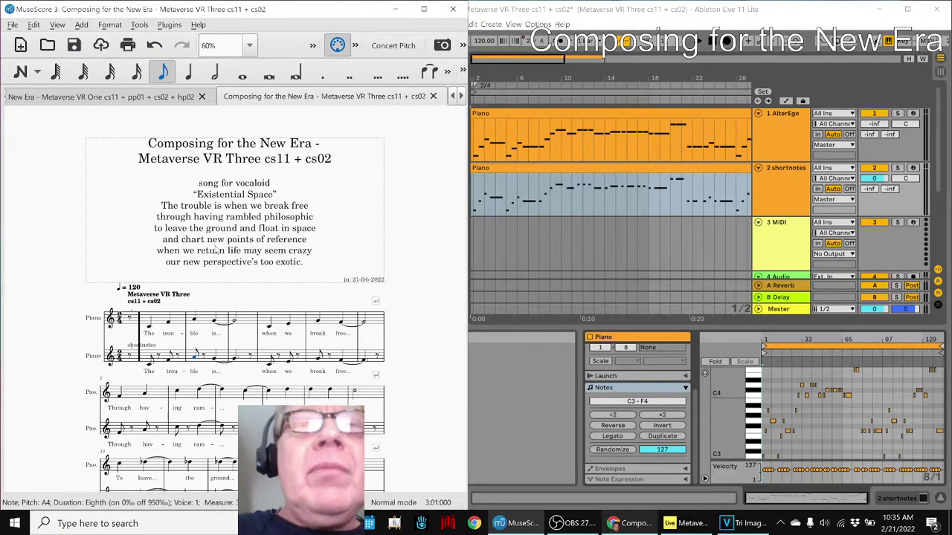
key(F10)
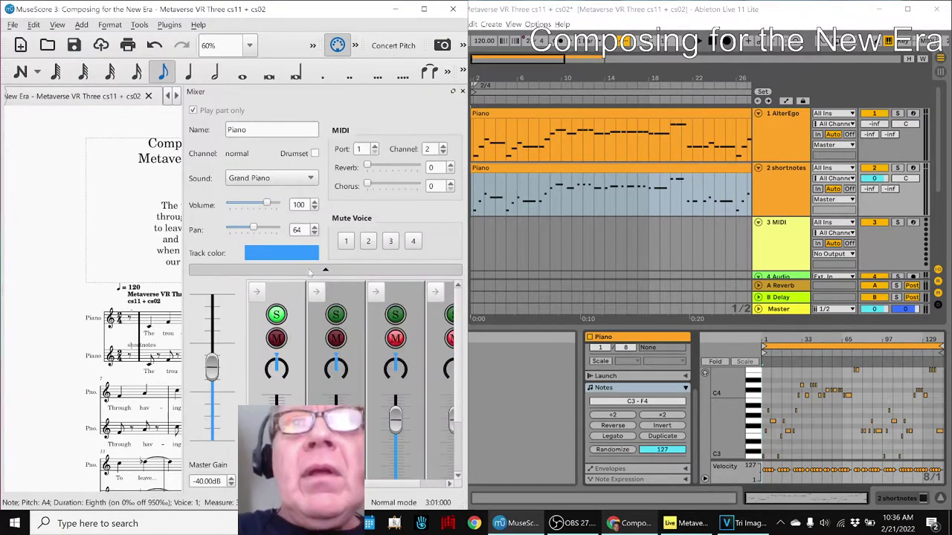
click(275, 339)
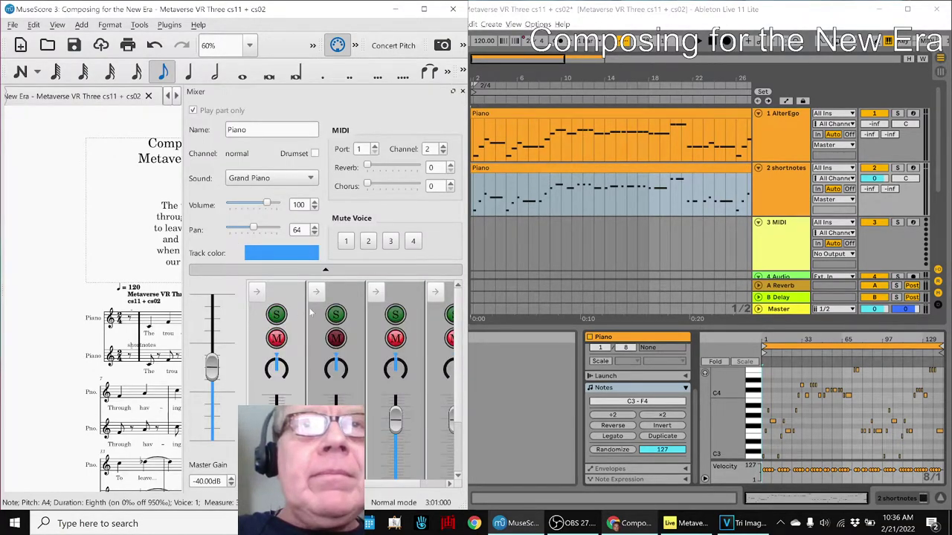
key(F10)
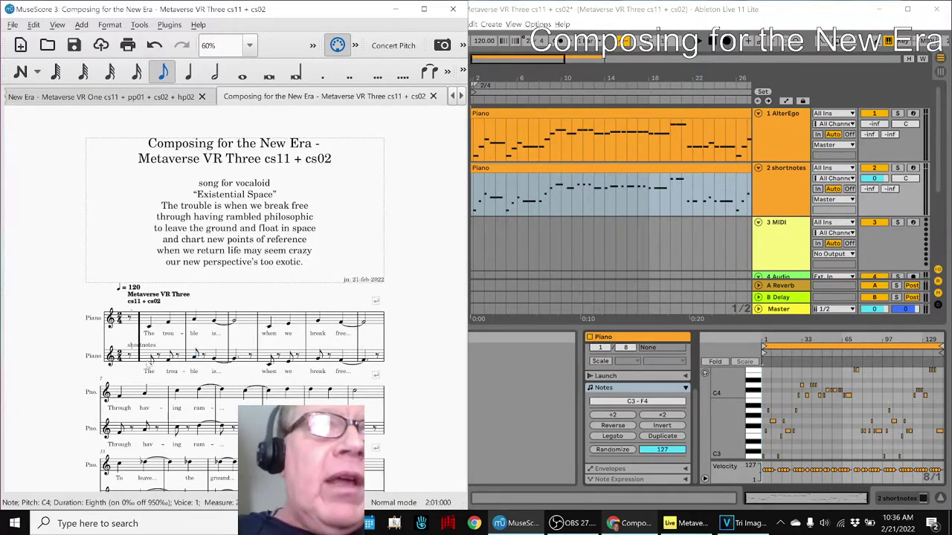
key(space)
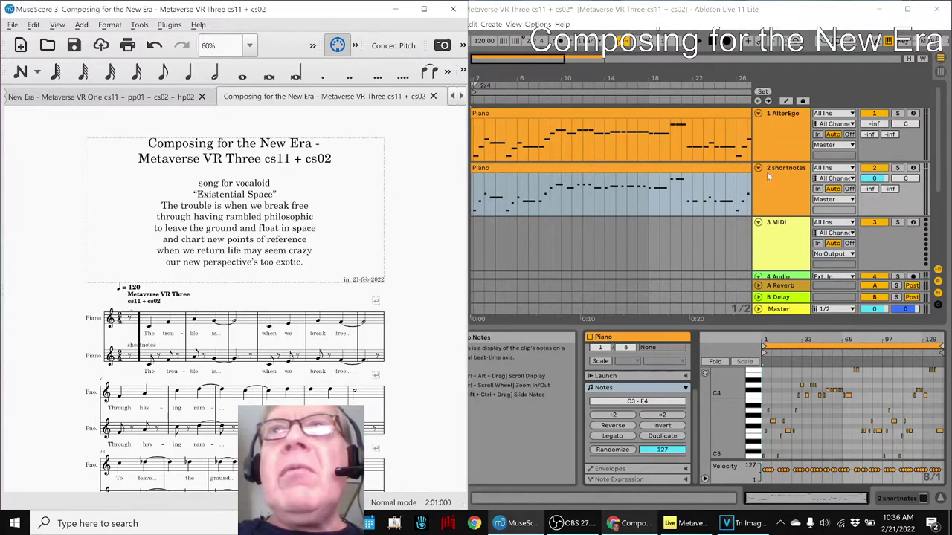
Step: Play the Ableton arrangement from bar 1, then bring up the session notes spreadsheet
click(521, 7)
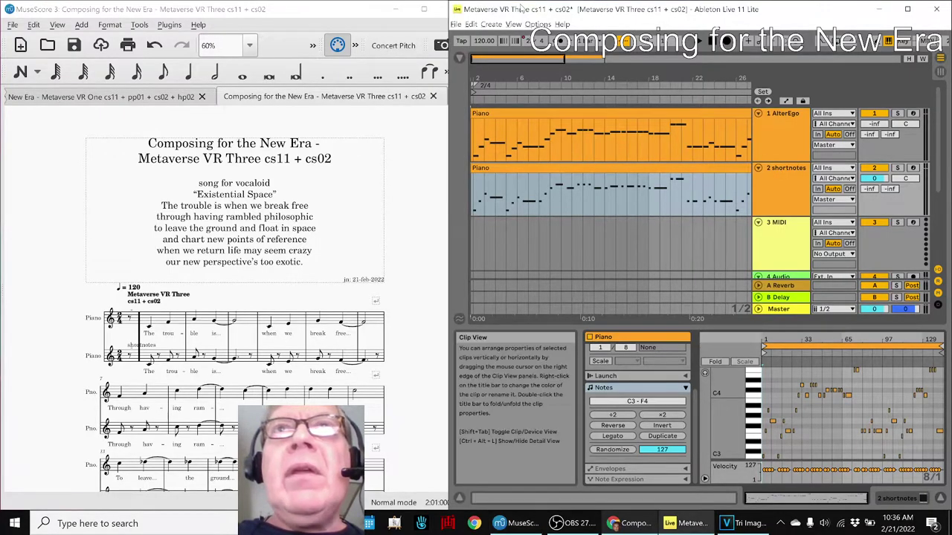
key(space)
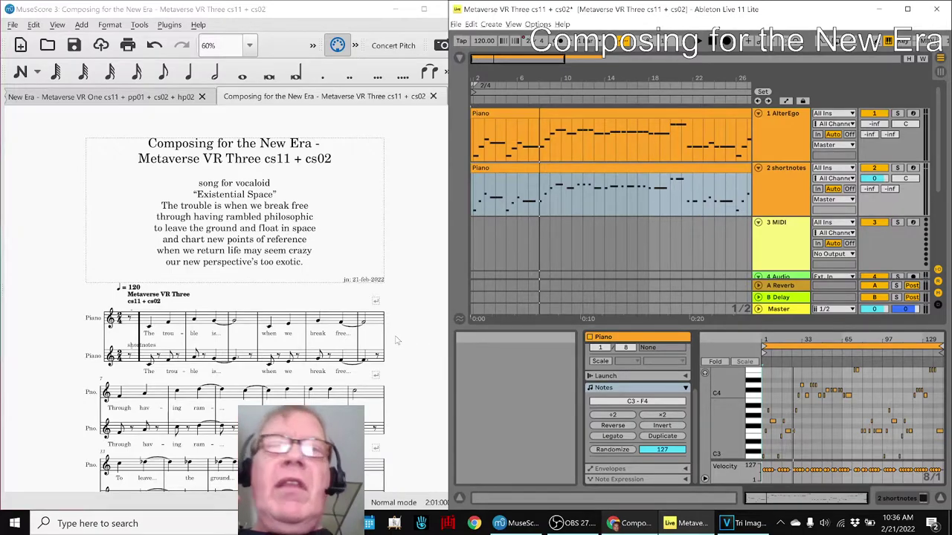
click(621, 527)
Step: Enlarge the tri lab napkin image, undo back to its small size, then bring up VEGAS Pro
scroll(318, 278, up, 5)
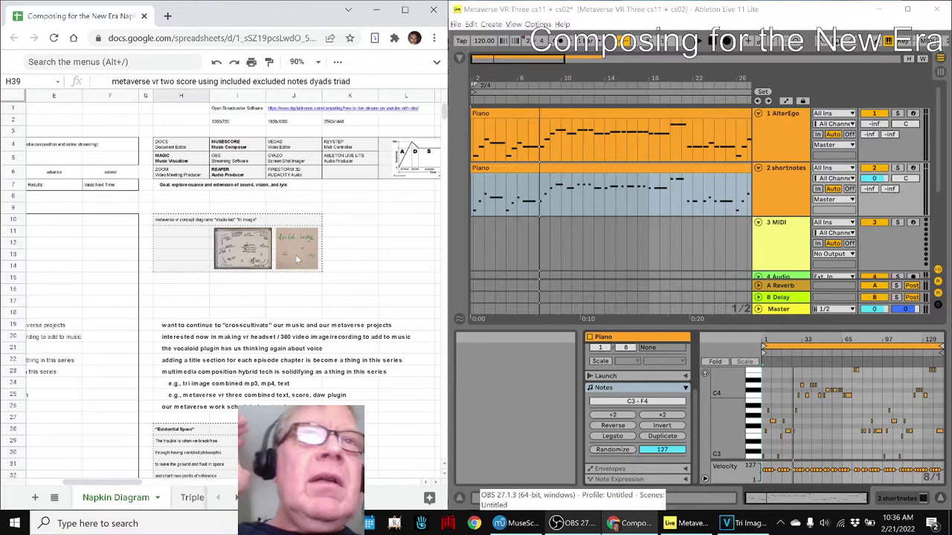
click(296, 256)
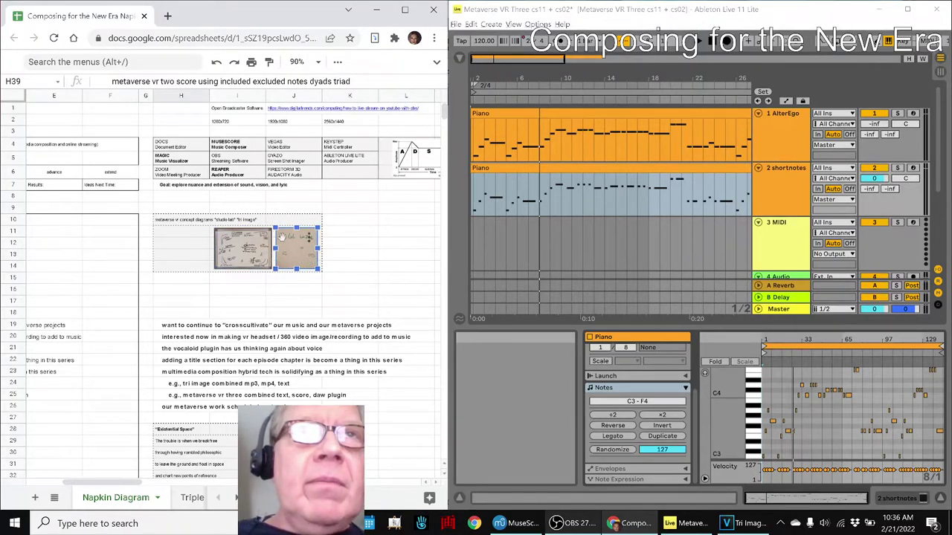
drag(275, 227, 136, 104)
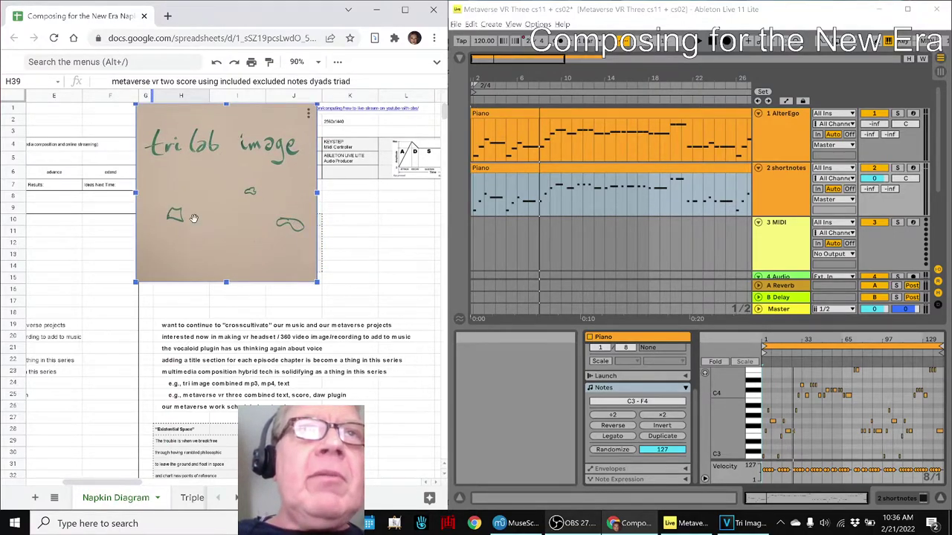
key(ctrl+z)
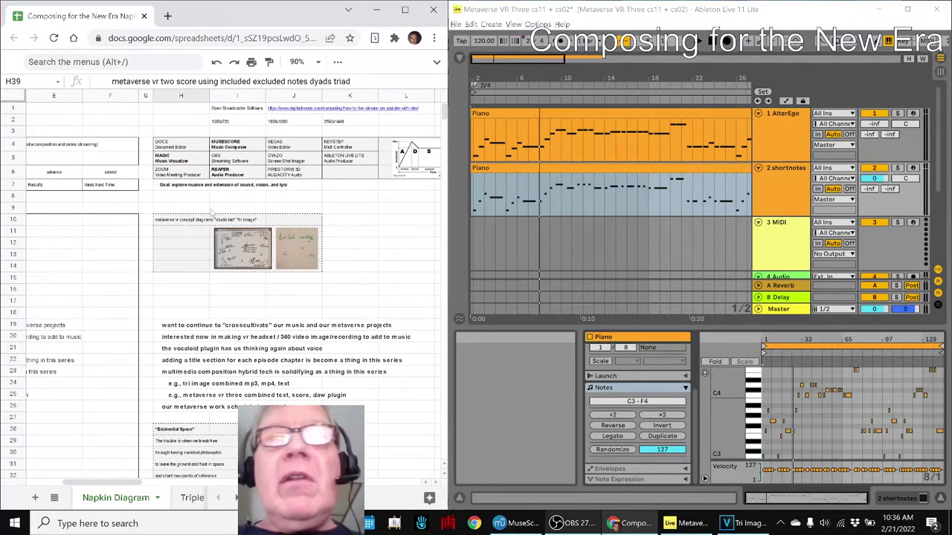
click(743, 524)
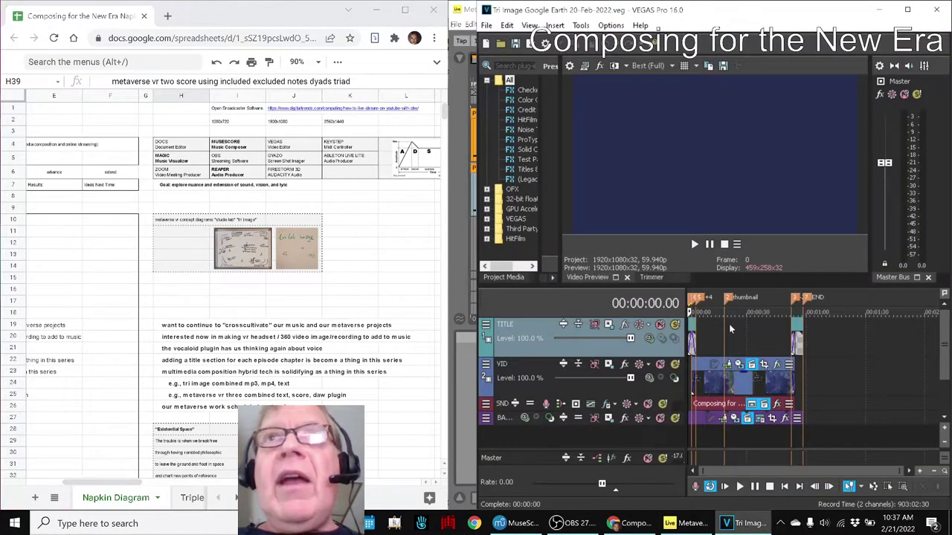
Step: Maximize VEGAS Pro, widen the Video Preview, and play the timeline to the Tri Image title
click(907, 9)
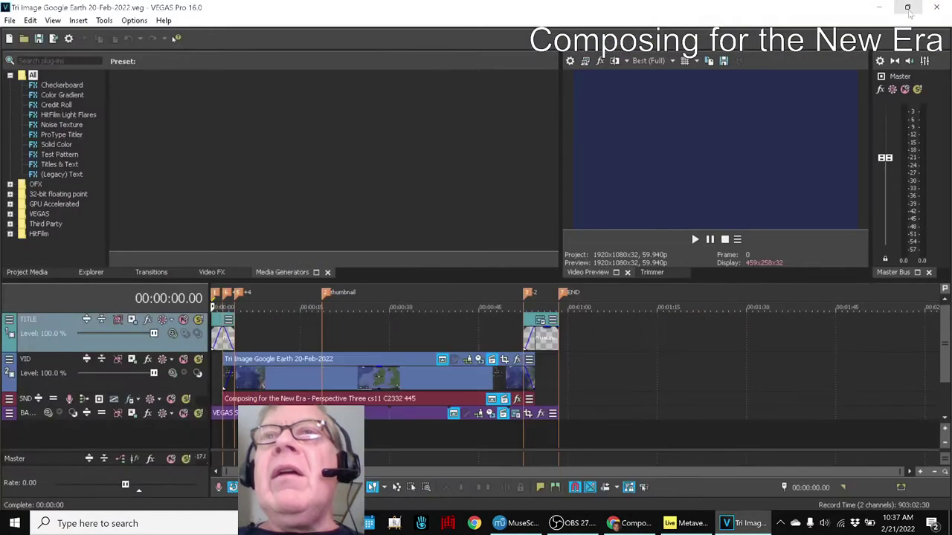
double_click(704, 281)
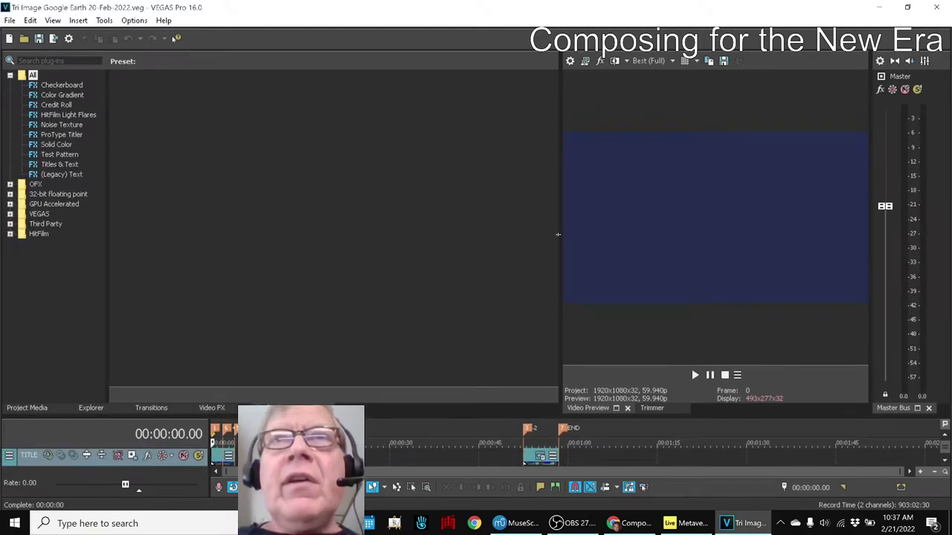
drag(558, 234, 249, 233)
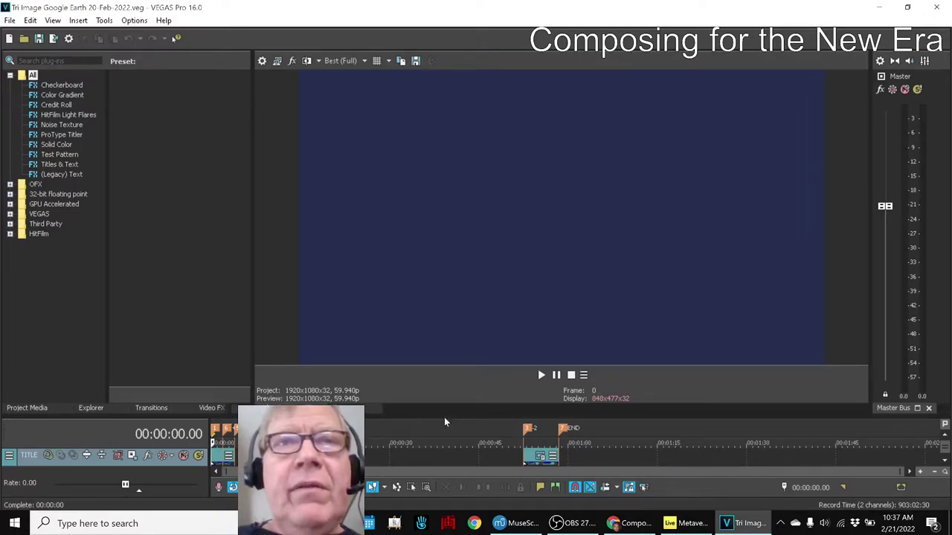
drag(444, 416, 438, 430)
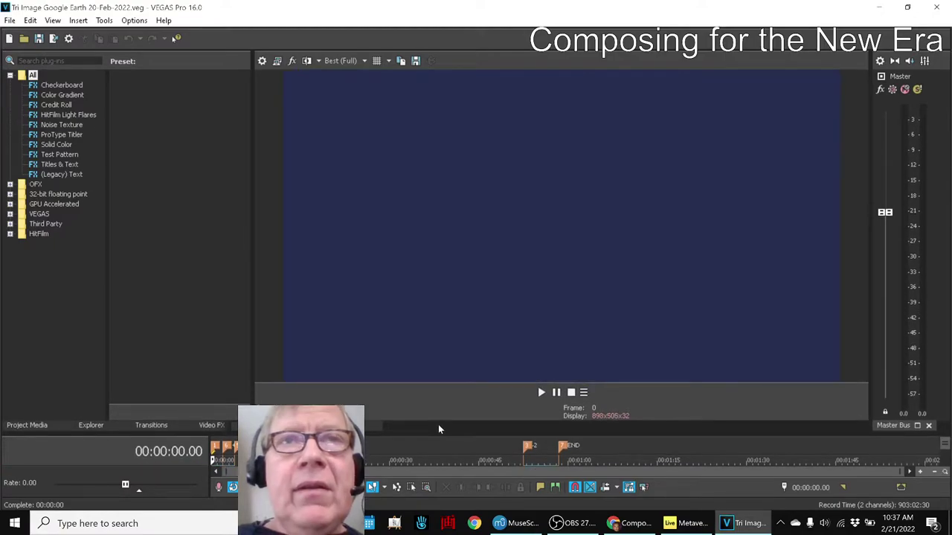
key(space)
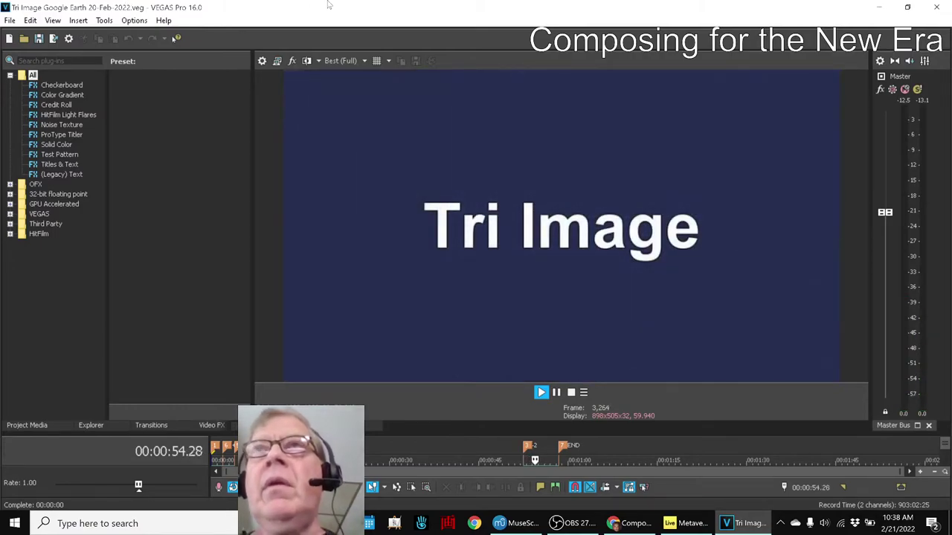
Step: Enlarge the tri lab image, undo it back to small size, then maximize Ableton Live
click(878, 7)
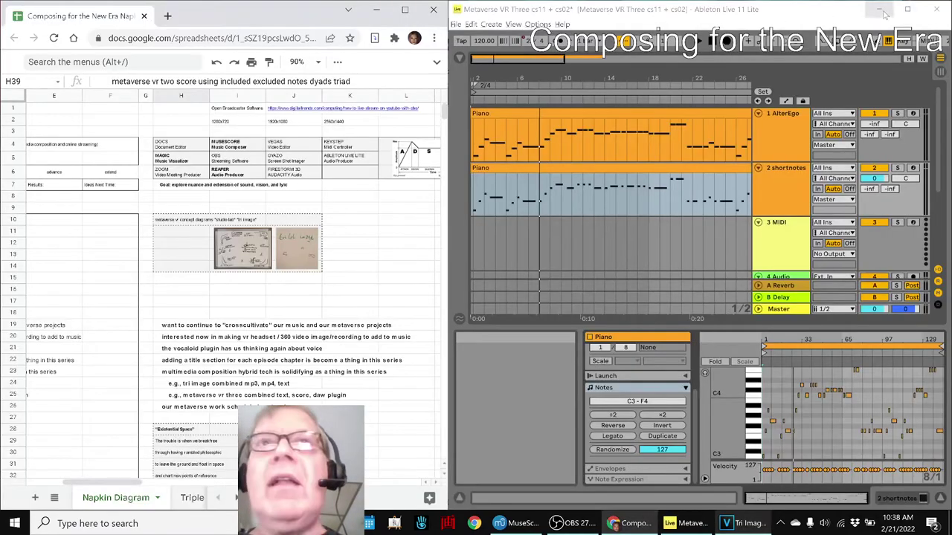
click(284, 239)
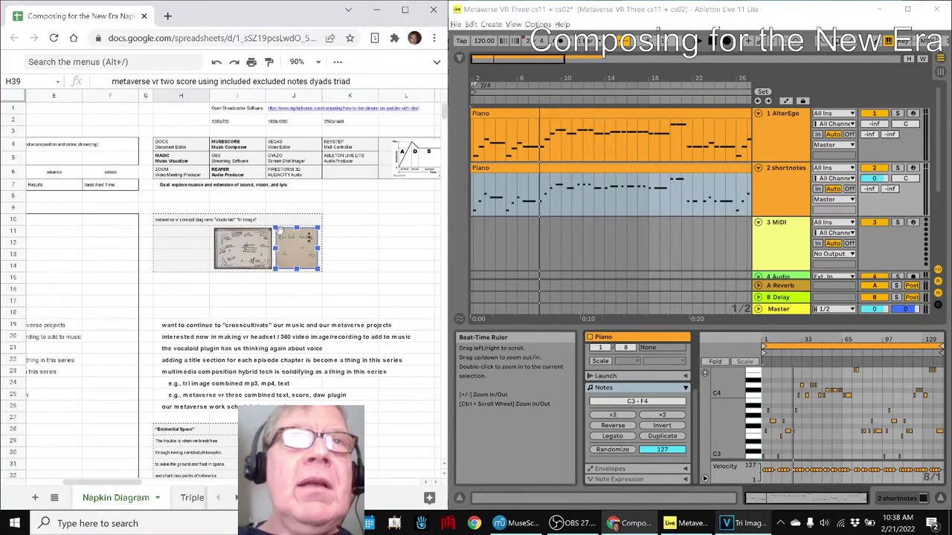
drag(276, 228, 103, 103)
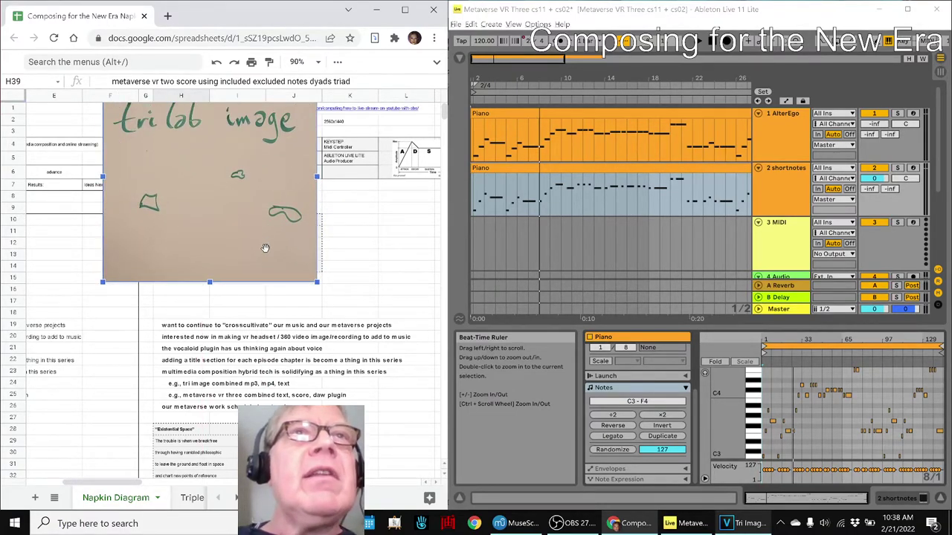
key(ctrl+z)
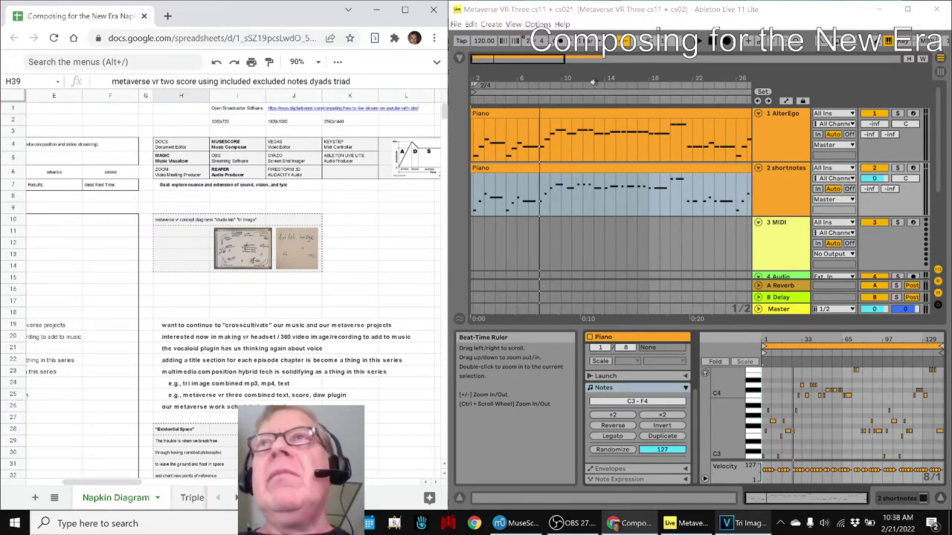
click(909, 10)
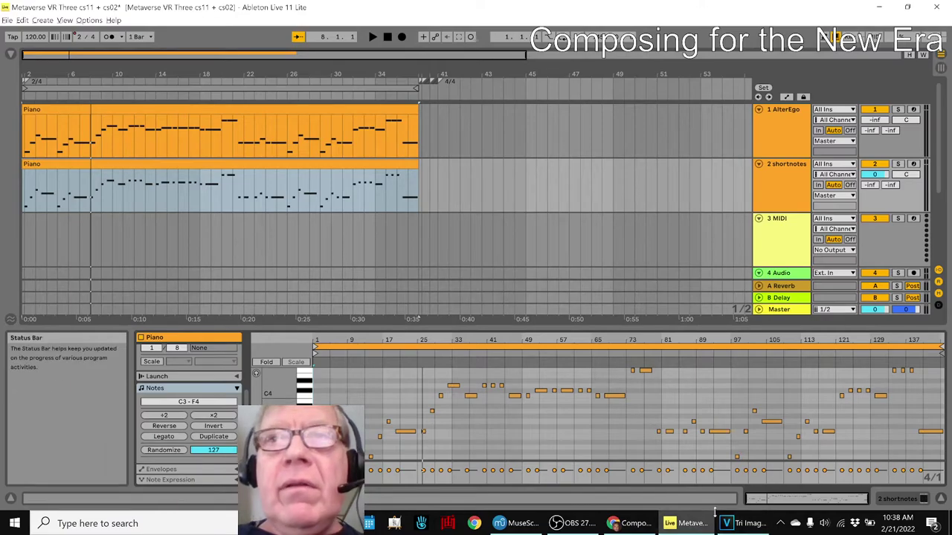
key(shift+Tab)
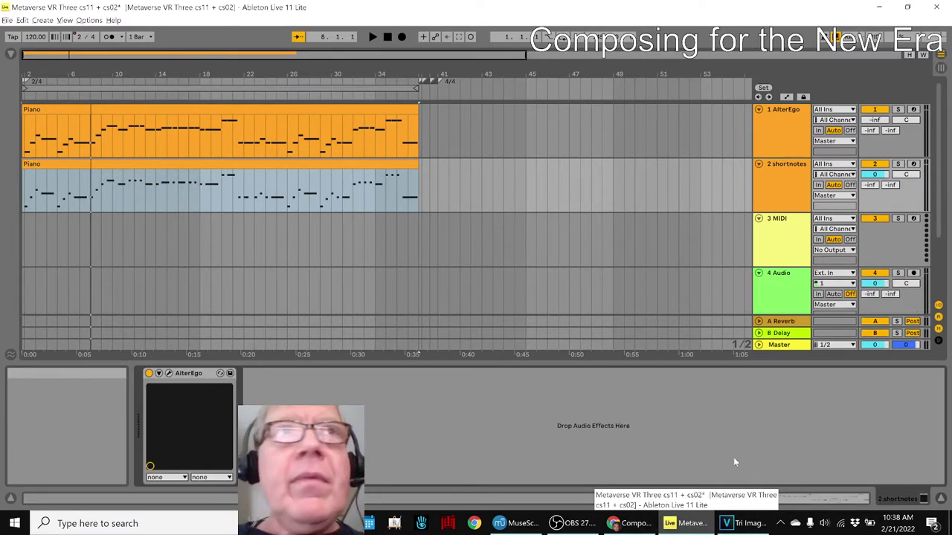
Step: Open and reposition the AlterEgo window, then play the song from bar 1 to the final line
click(169, 374)
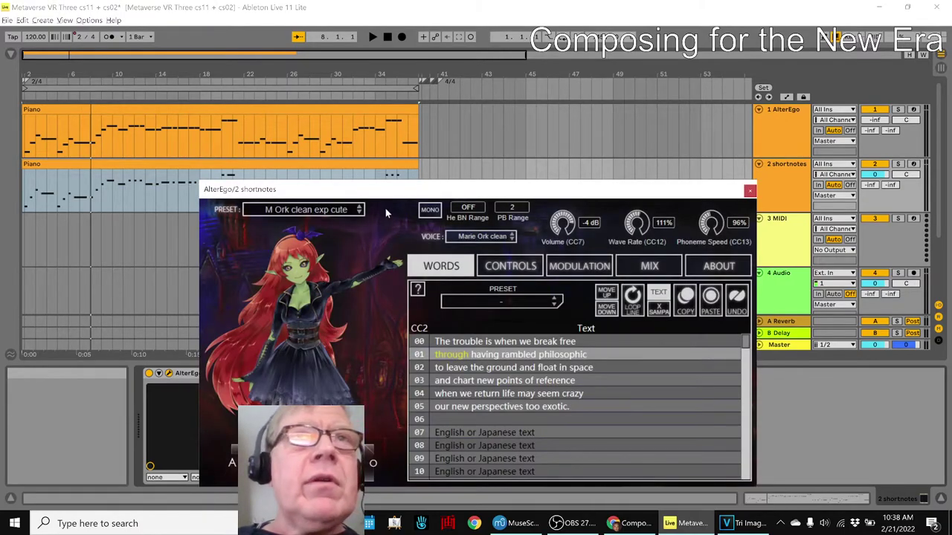
drag(275, 190, 305, 132)
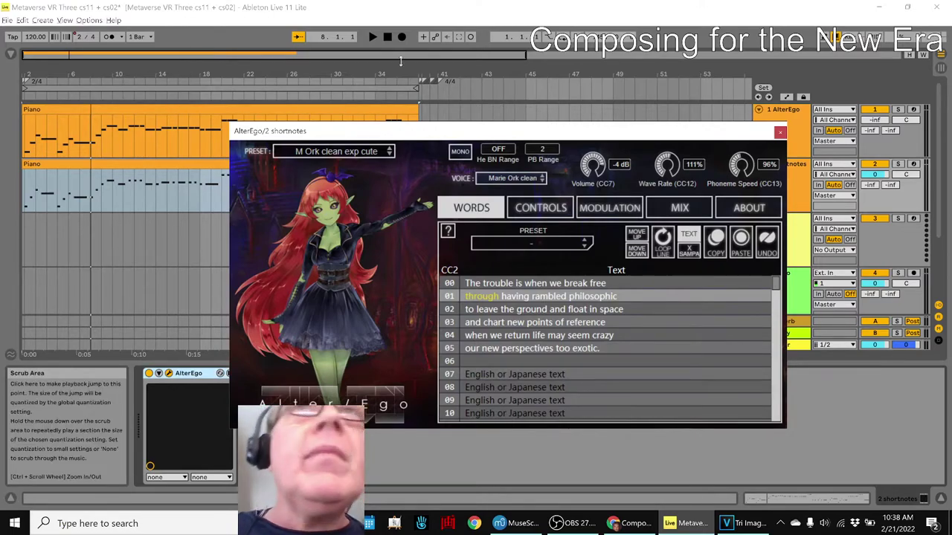
click(210, 234)
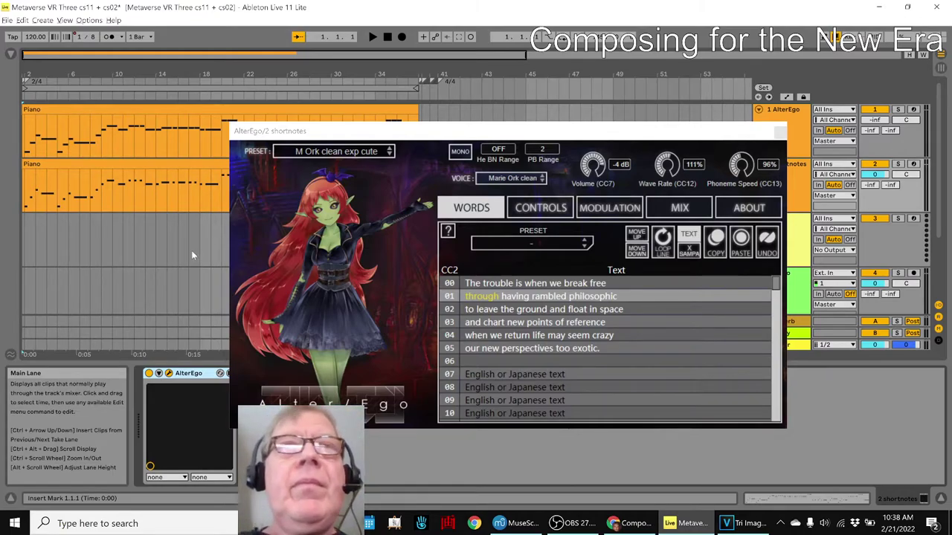
key(space)
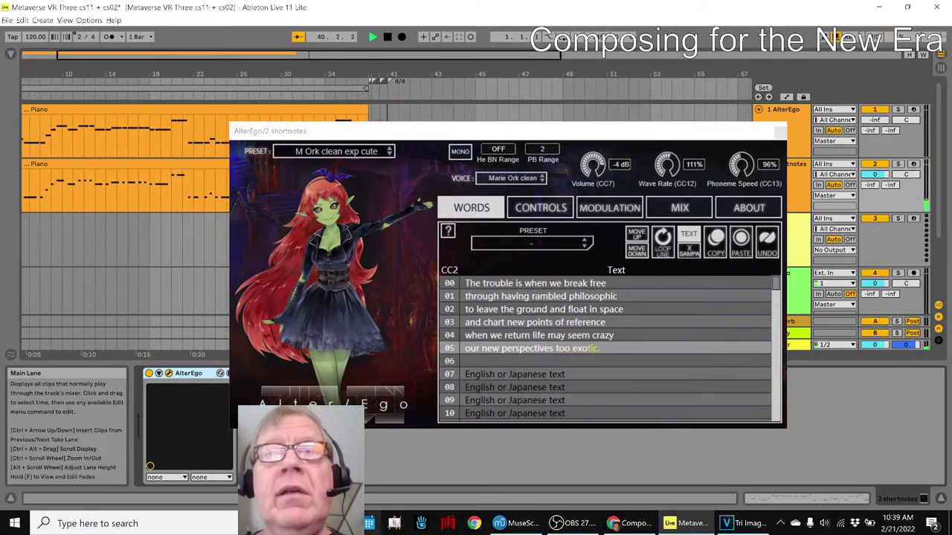
click(502, 524)
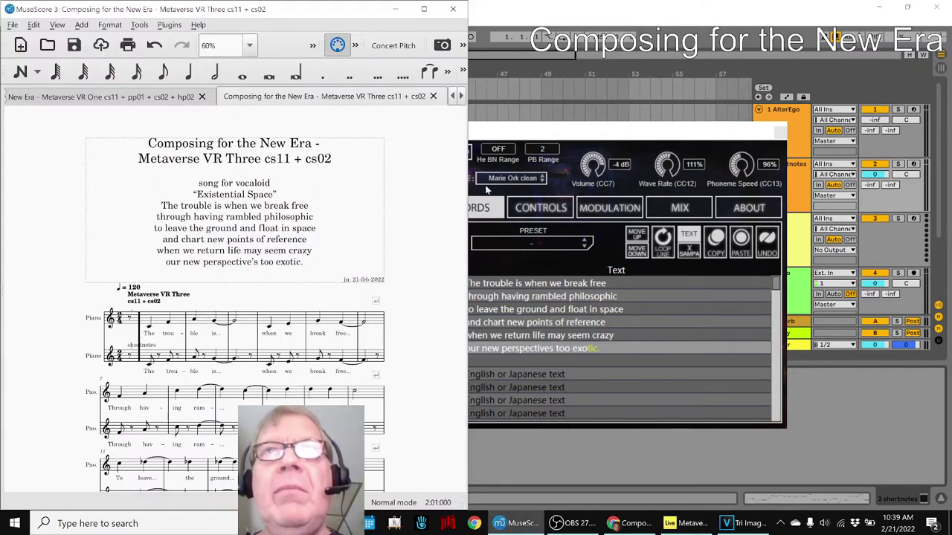
Step: Return to the MuseScore score, select the subtitle lyrics text, and open the Instruments dialog
drag(495, 138, 677, 114)
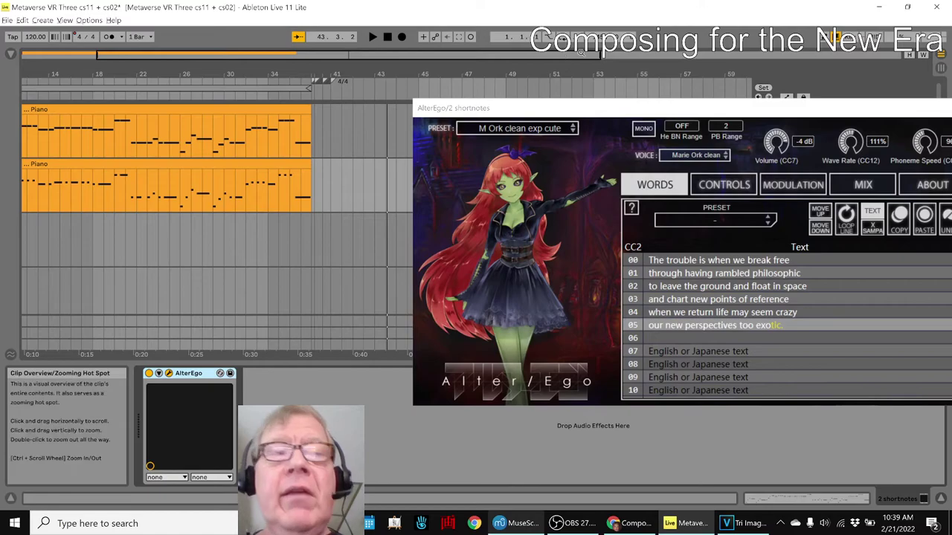
key(alt+Tab)
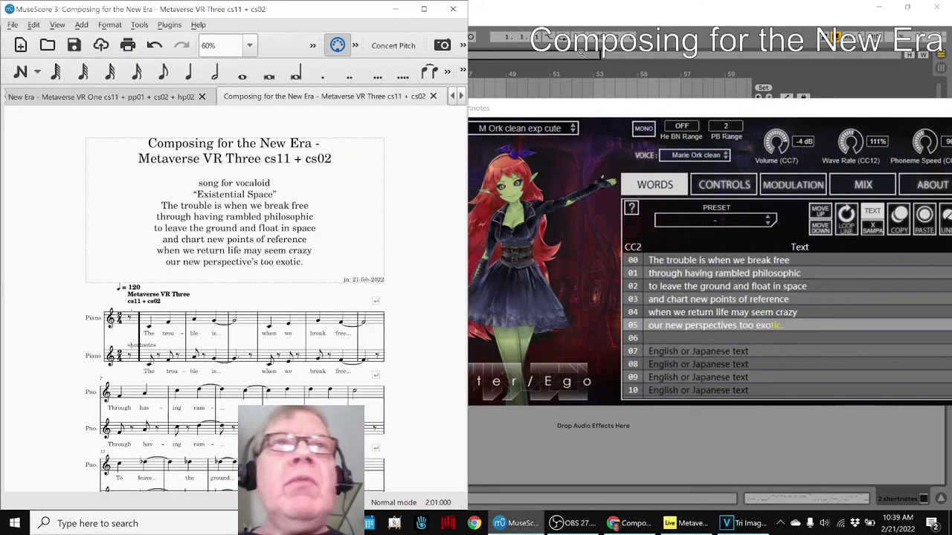
click(167, 212)
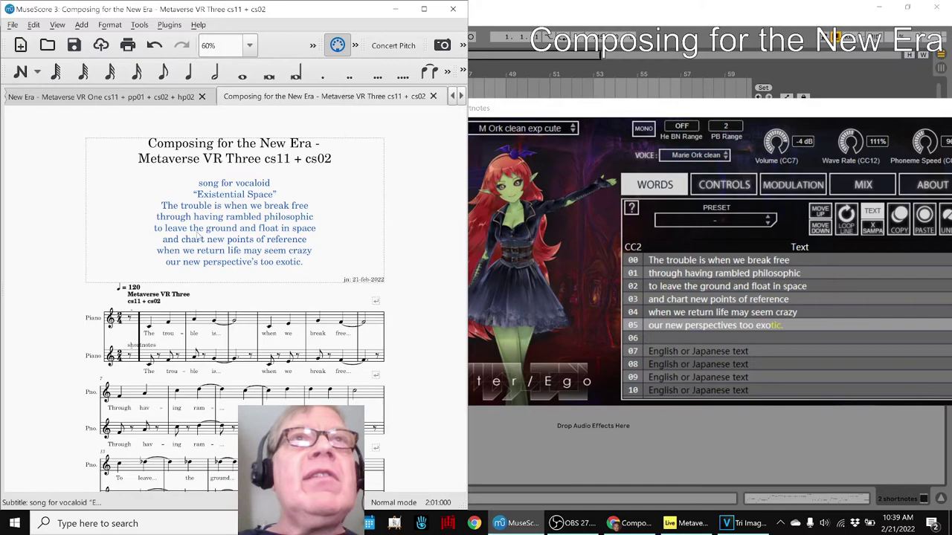
scroll(260, 301, down, 1)
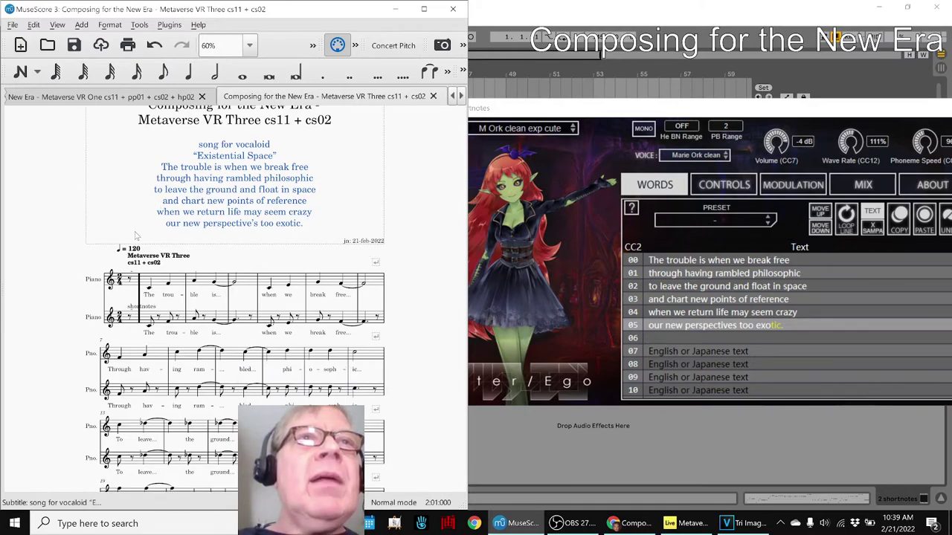
key(i)
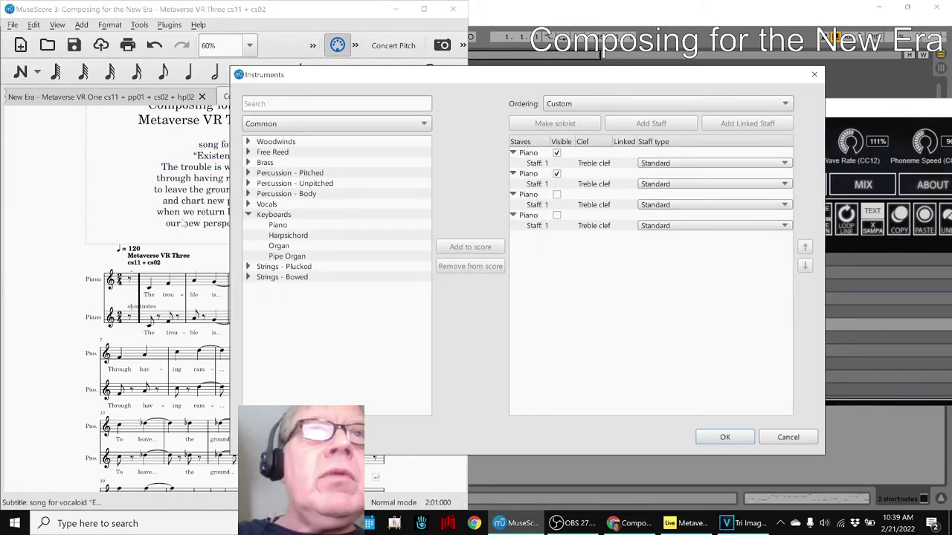
Step: Make the fourth Piano staff visible, then select the C4–D4 notes and measure 2 on the lower staves
click(556, 215)
click(718, 438)
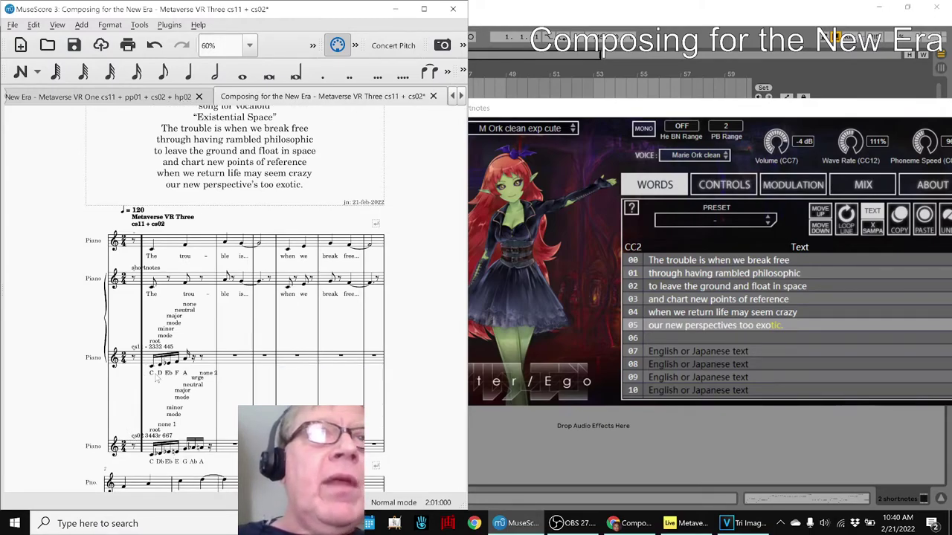
click(155, 373)
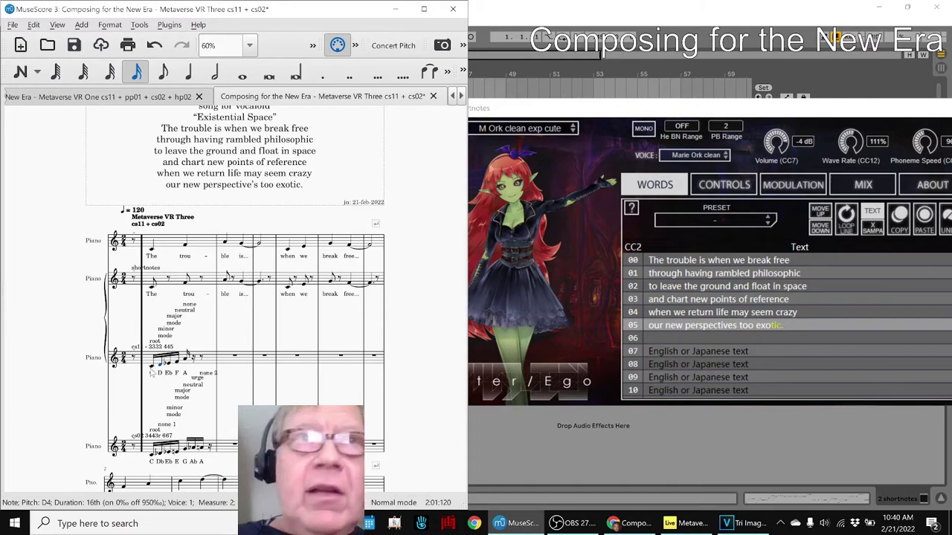
click(151, 368)
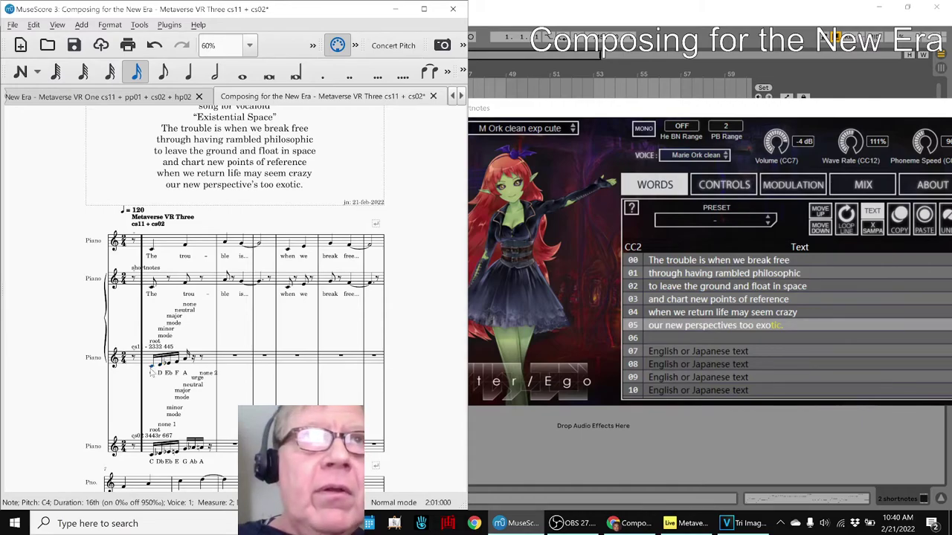
shift+click(201, 449)
Step: Show the Piano Keyboard panel and audition notes including C#4 and C4
key(p)
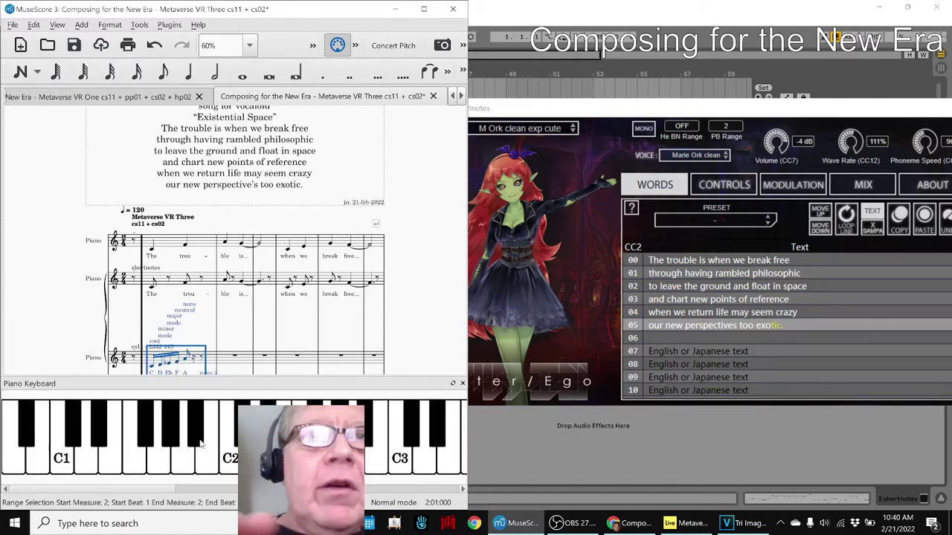
scroll(199, 489, down, 3)
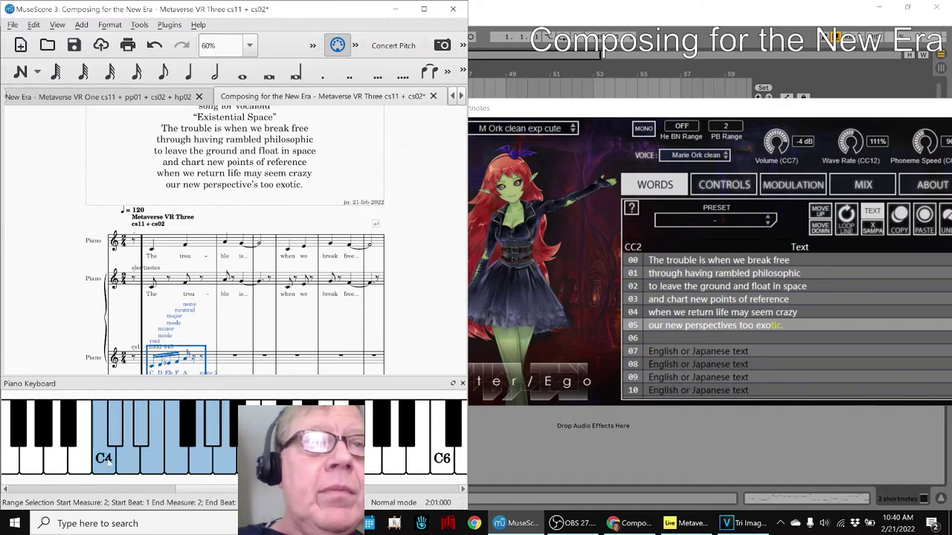
click(177, 466)
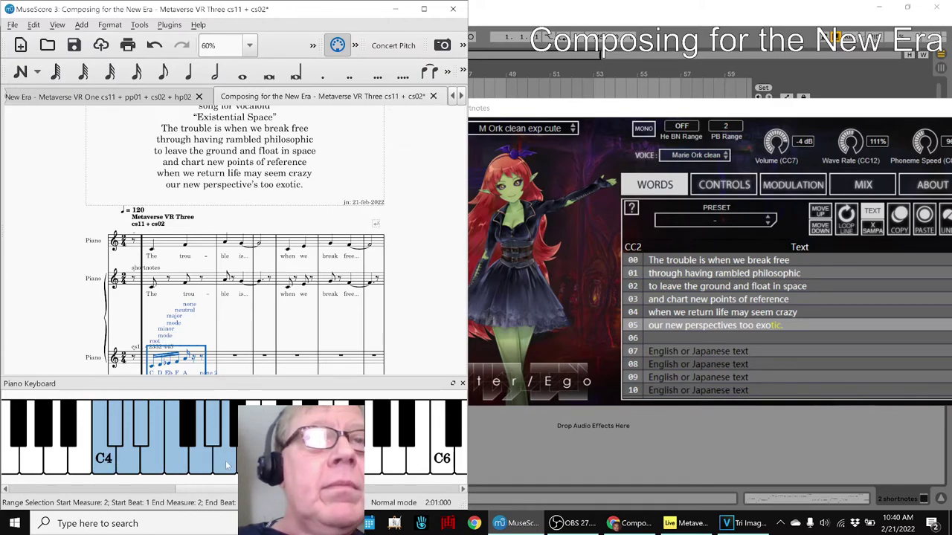
click(202, 464)
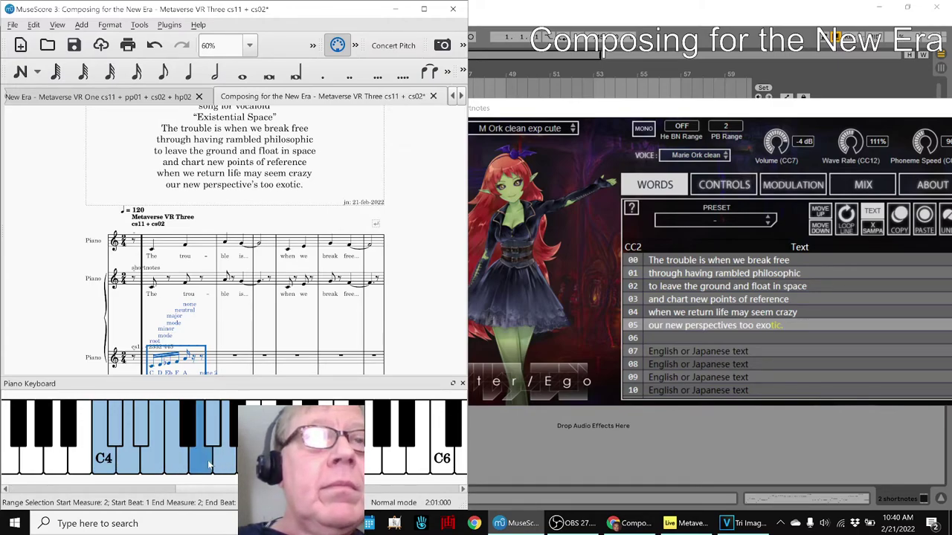
click(117, 430)
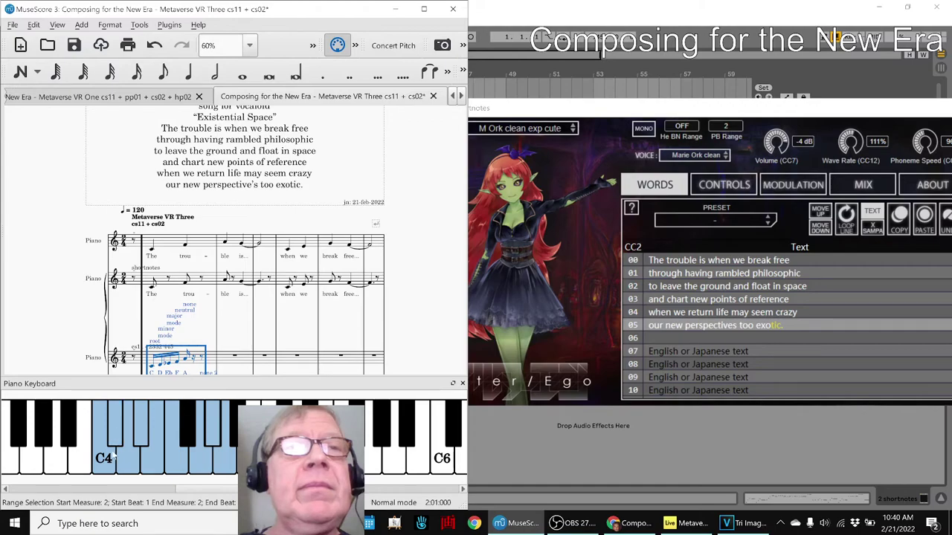
click(105, 461)
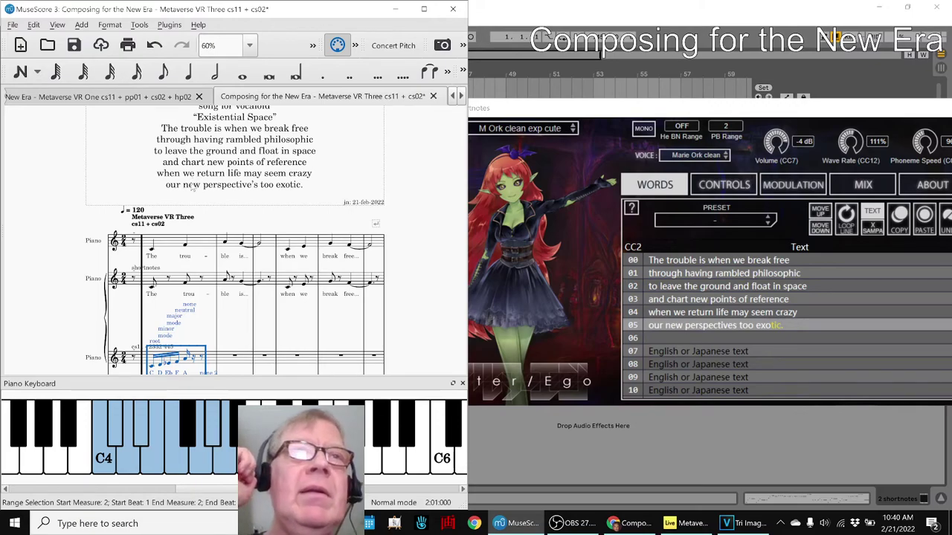
Step: Delete the extra bracket on the piano staves and save the score
click(105, 302)
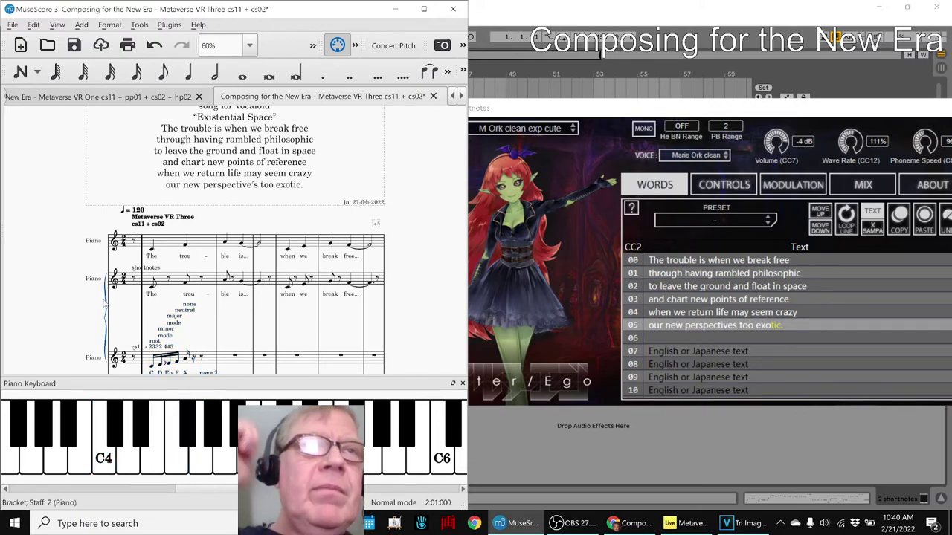
key(Delete)
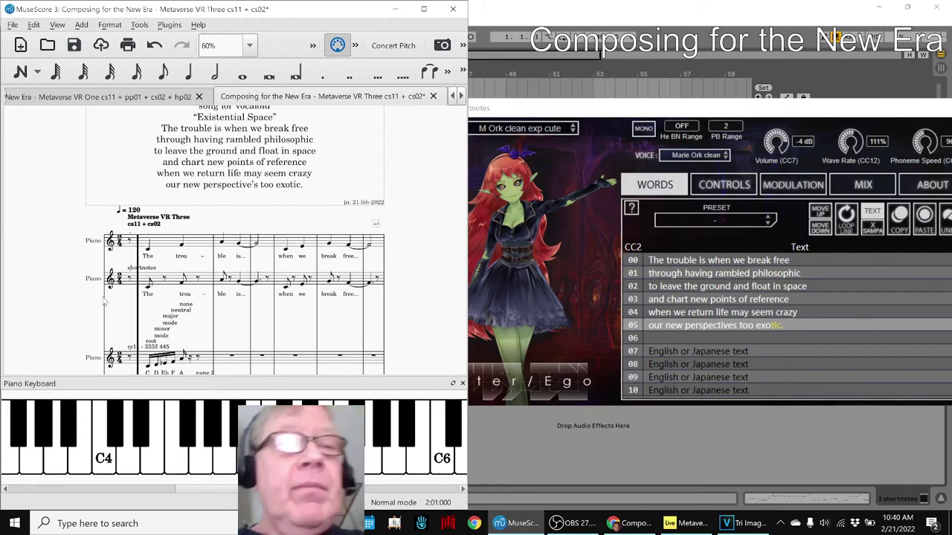
key(ctrl+s)
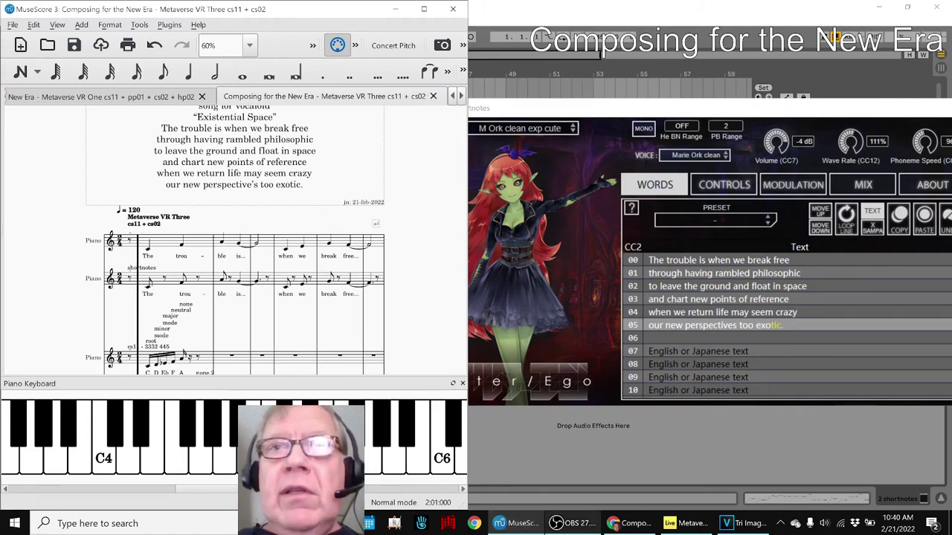
Step: In the session notes, select the Metaverse VR Three combined notes line in row 25
click(624, 525)
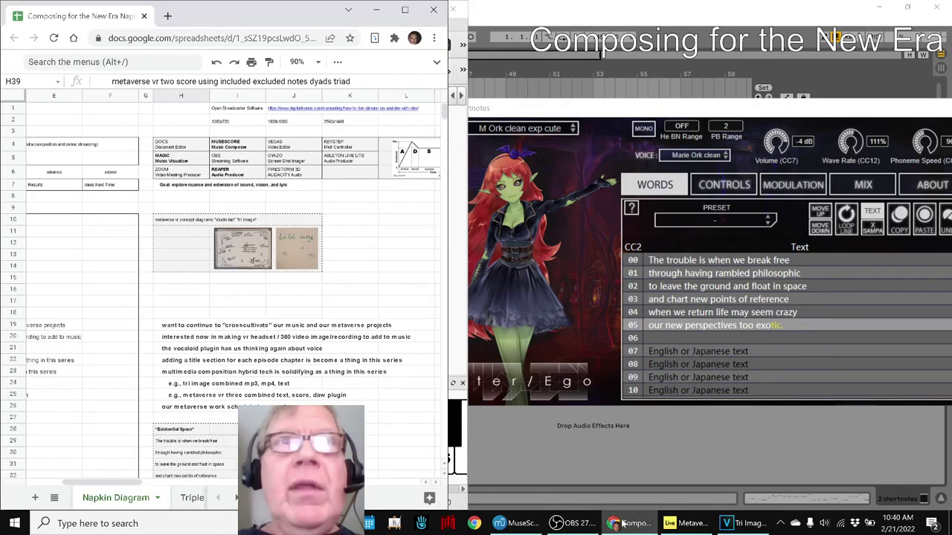
click(229, 399)
key(Left)
key(Left)
key(Left)
key(Left)
key(Left)
key(Left)
key(Left)
key(Left)
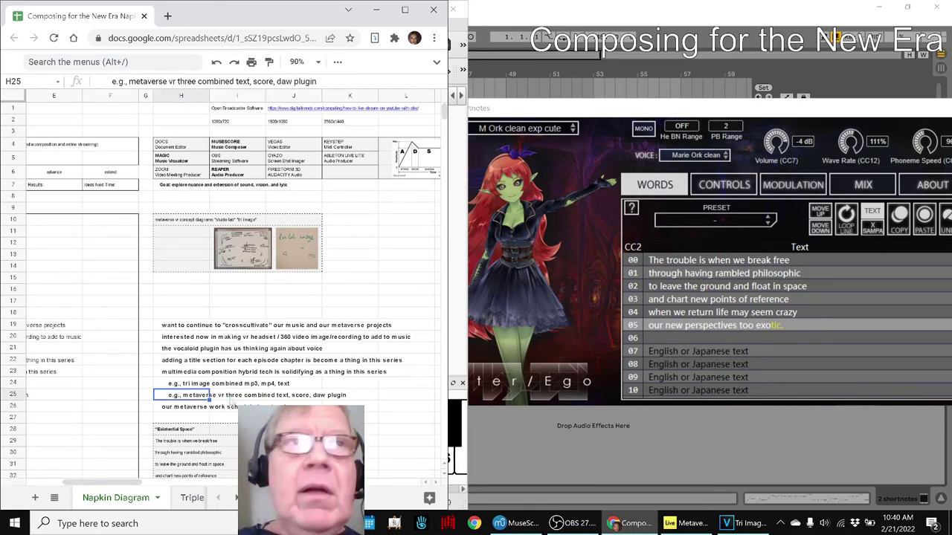
scroll(235, 402, down, 5)
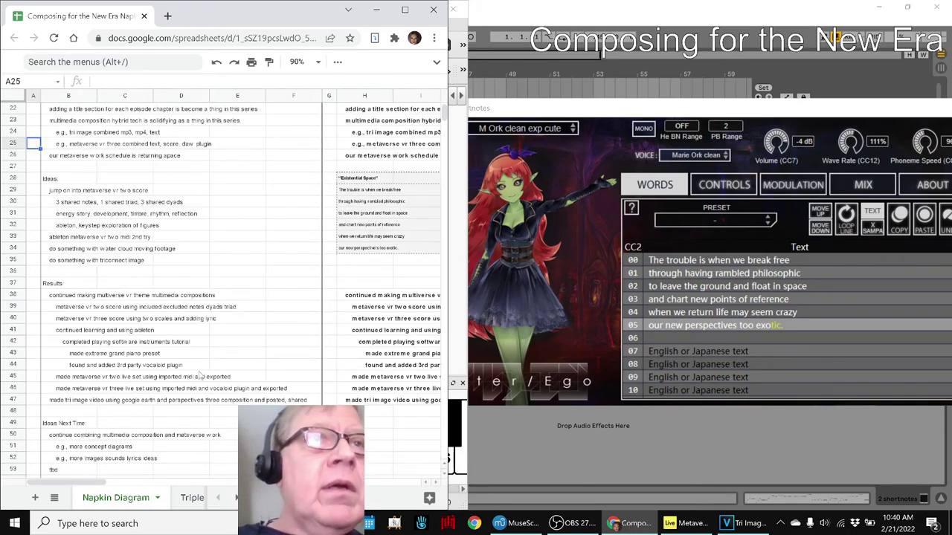
scroll(200, 376, down, 2)
scroll(62, 356, down, 2)
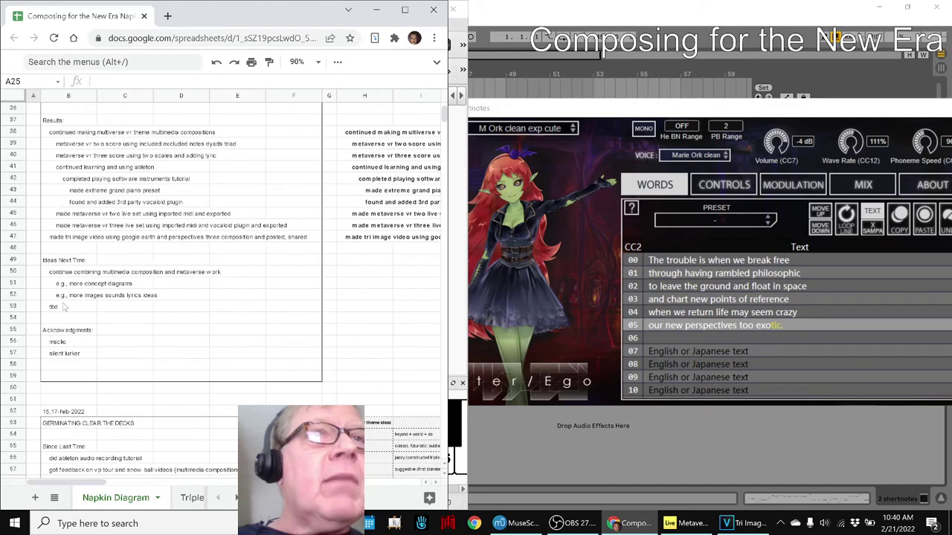
Step: Review the Ideas Next Time entries and both Acknowledgments entries in cells B50 to B57
click(47, 274)
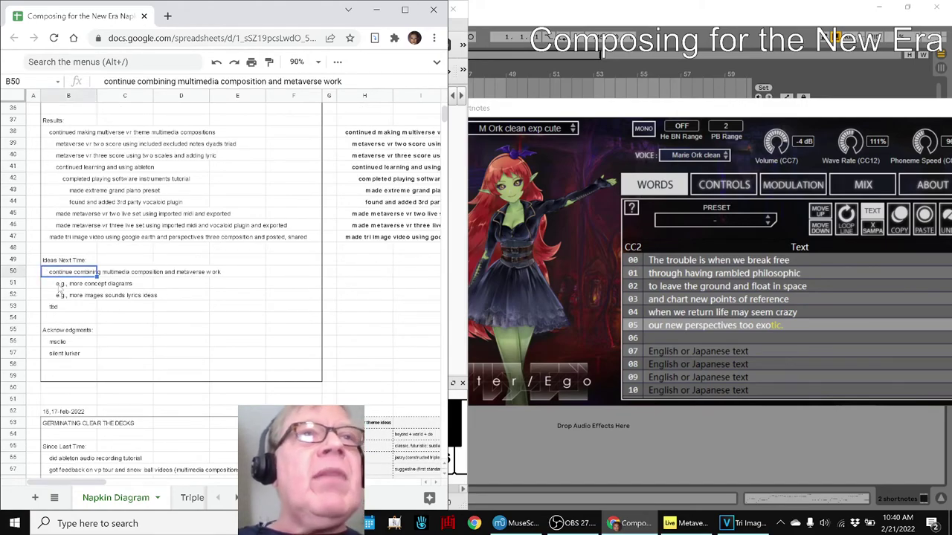
click(58, 288)
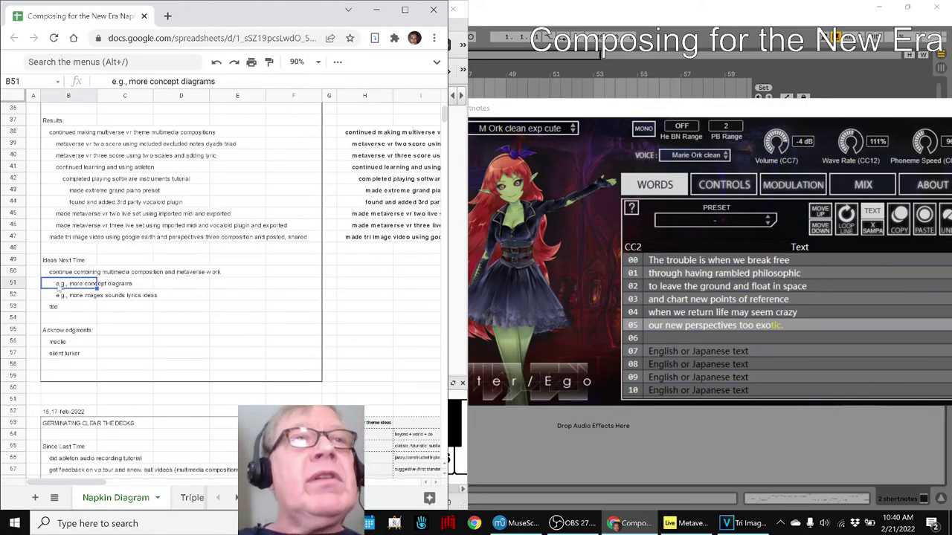
click(54, 296)
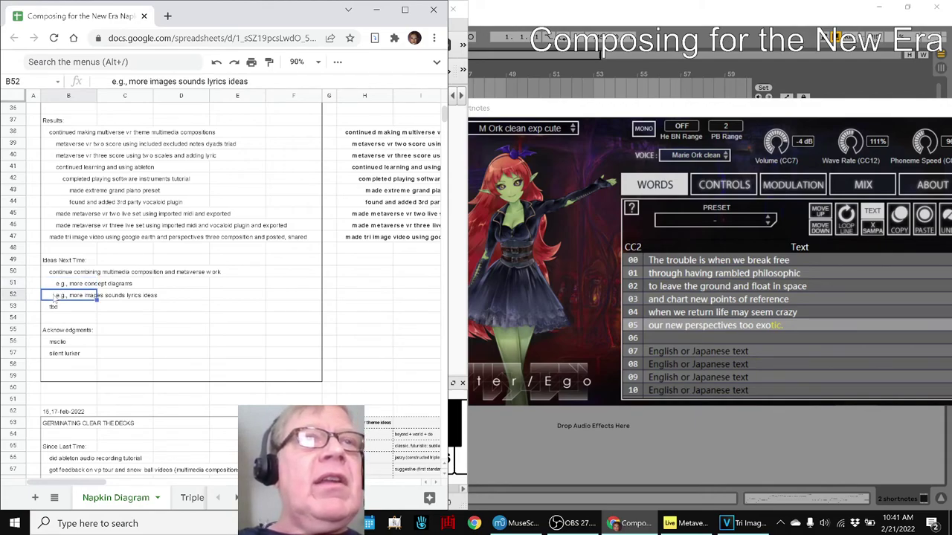
click(53, 308)
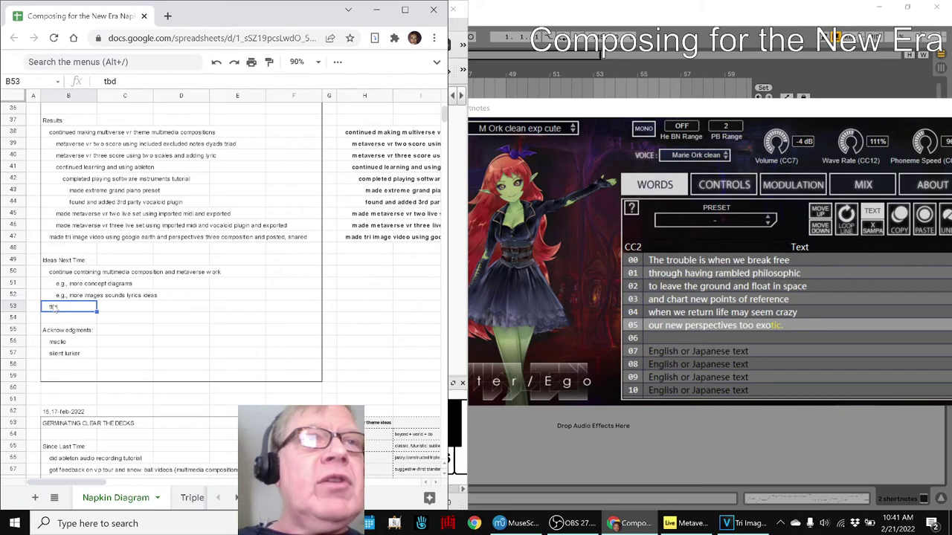
click(57, 342)
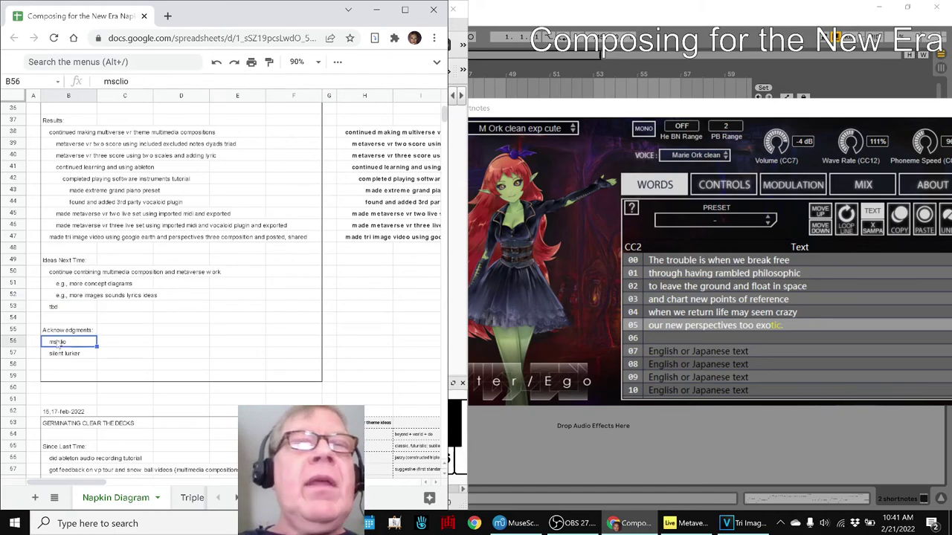
click(59, 356)
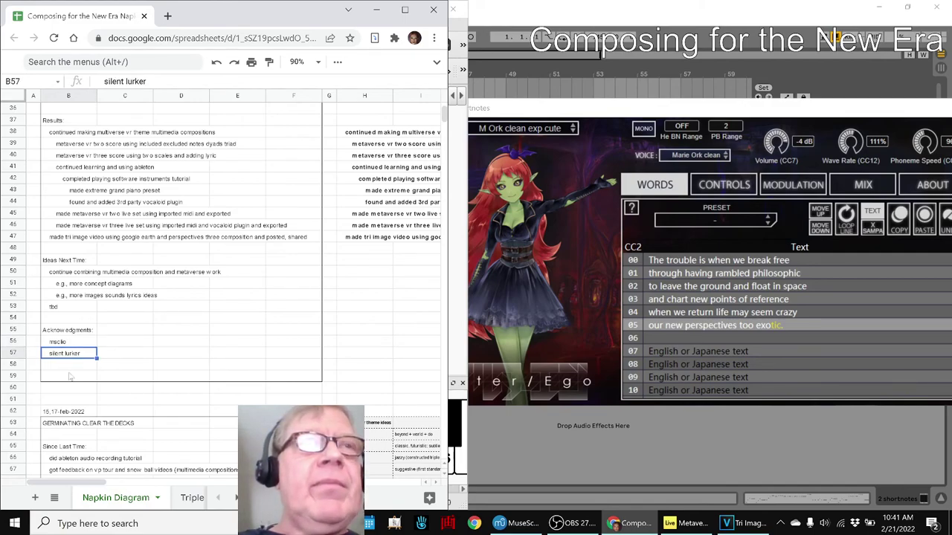
click(573, 523)
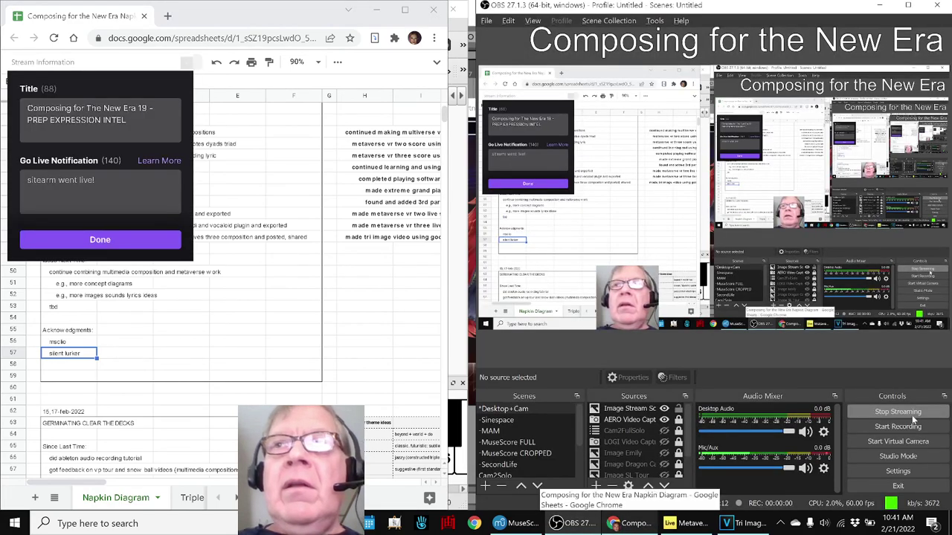